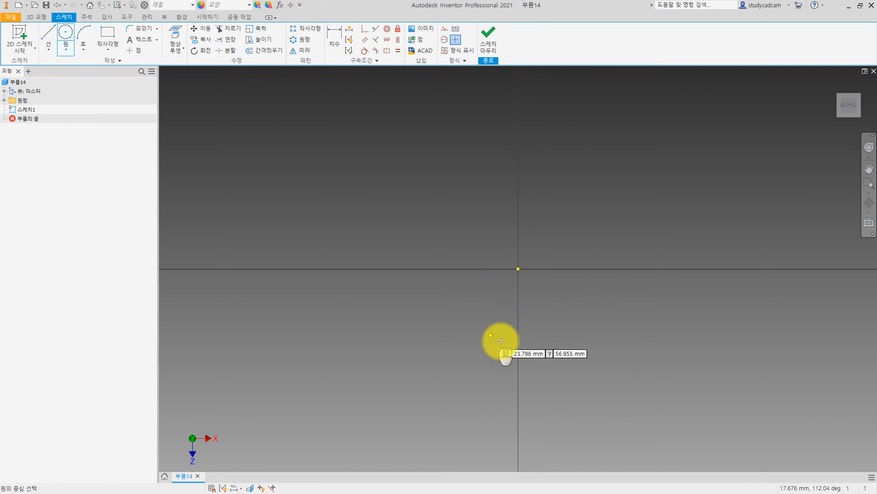
Sketch a 30 mm diameter circle centred on the origin and finish the sketch.
click(518, 269)
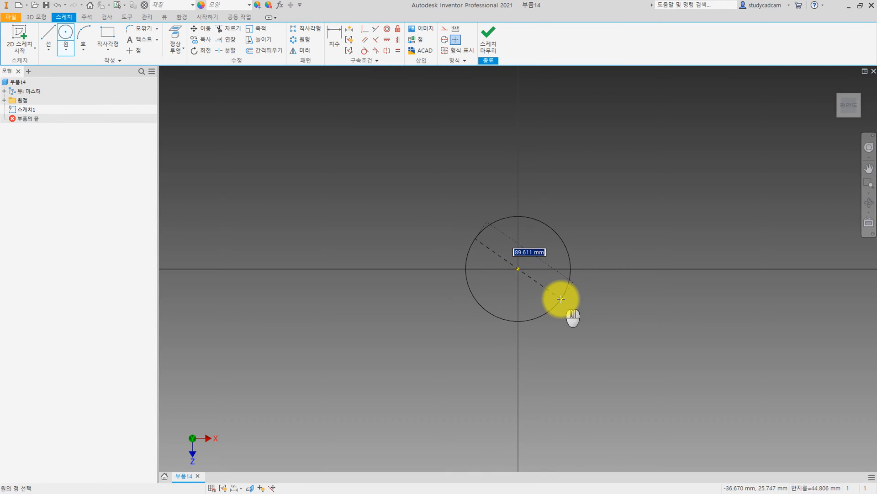
text(30)
key(Return)
click(488, 51)
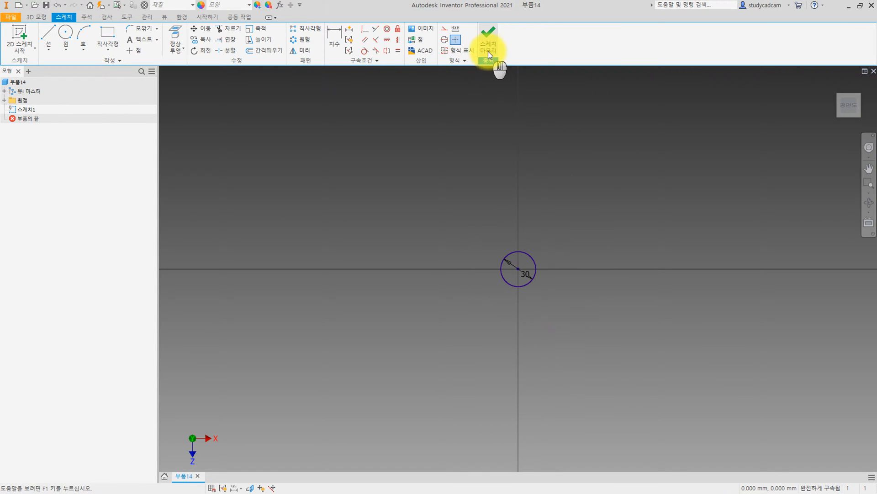
key(Escape)
middle_click(530, 223)
middle_click(530, 224)
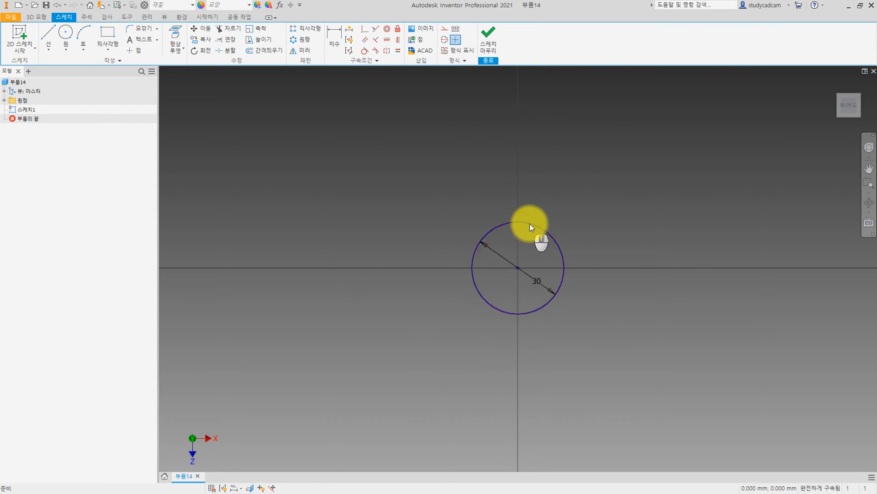
click(488, 34)
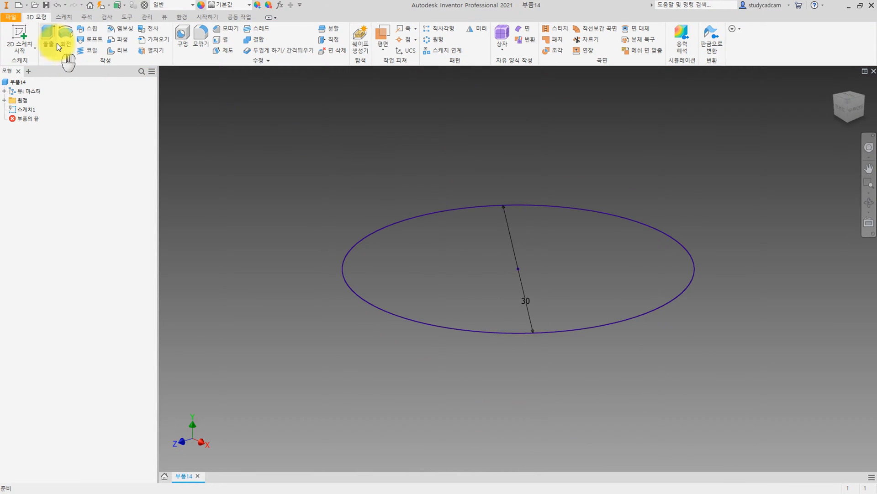
Extrude the circle profile 50 mm upward into a solid cylinder.
click(57, 43)
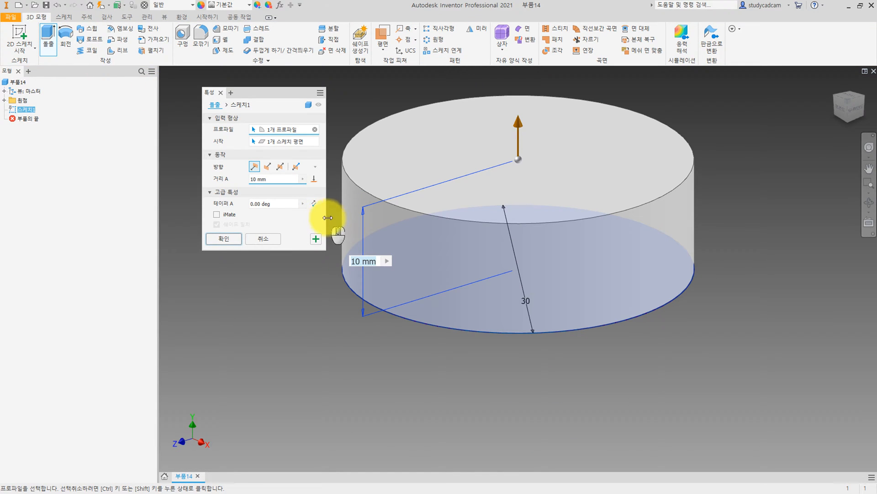
click(270, 179)
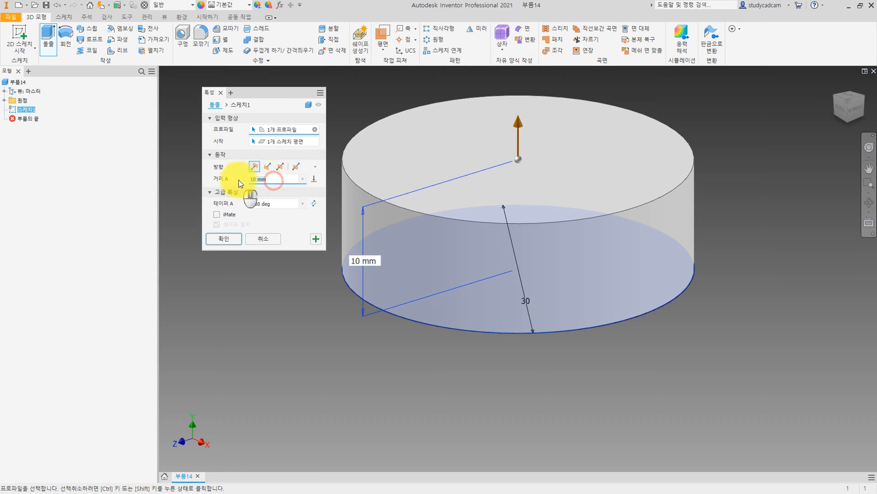
text(50)
key(Return)
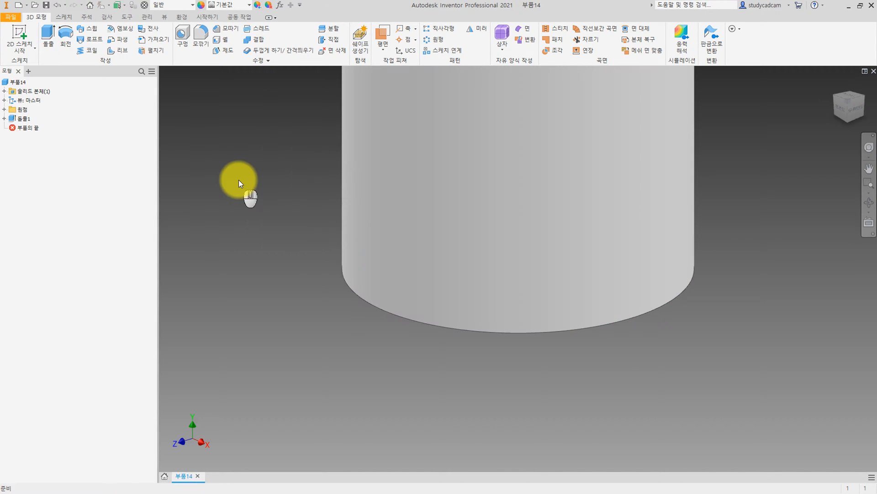
Create a work plane offset 105 mm from the YZ origin plane.
scroll(269, 295, up, 5)
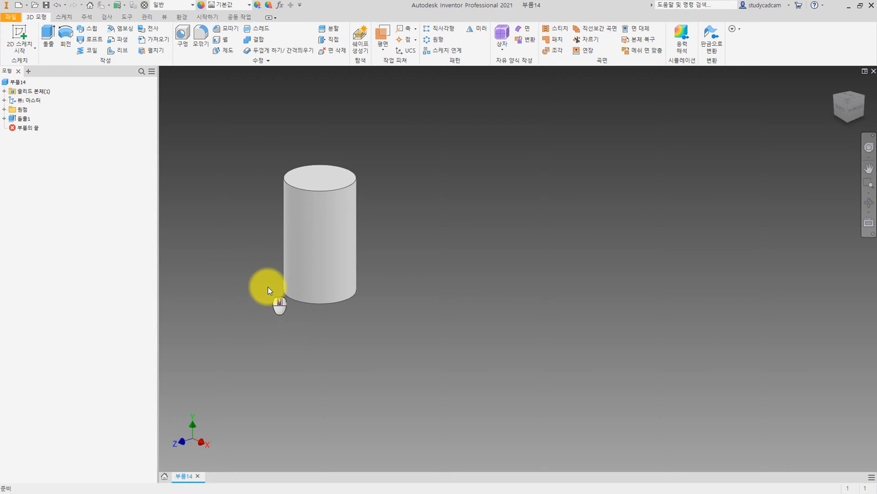
scroll(268, 287, down, 1)
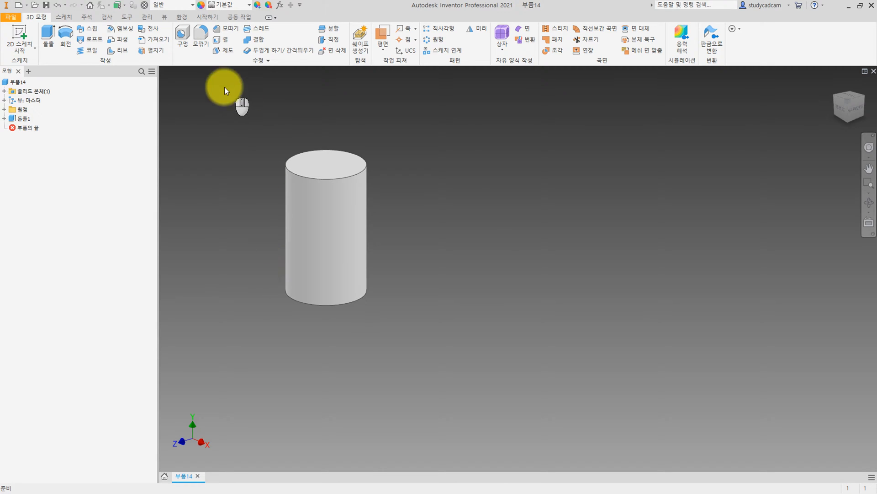
click(384, 48)
click(387, 64)
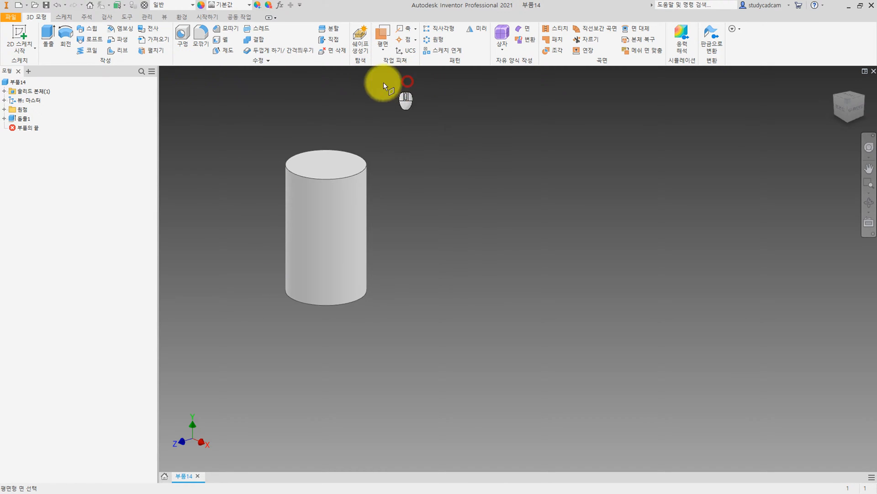
click(4, 109)
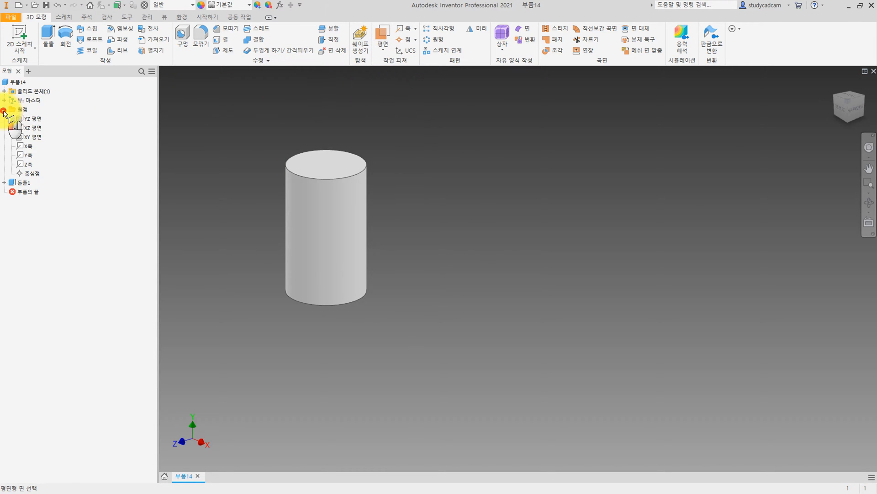
click(39, 122)
text(105)
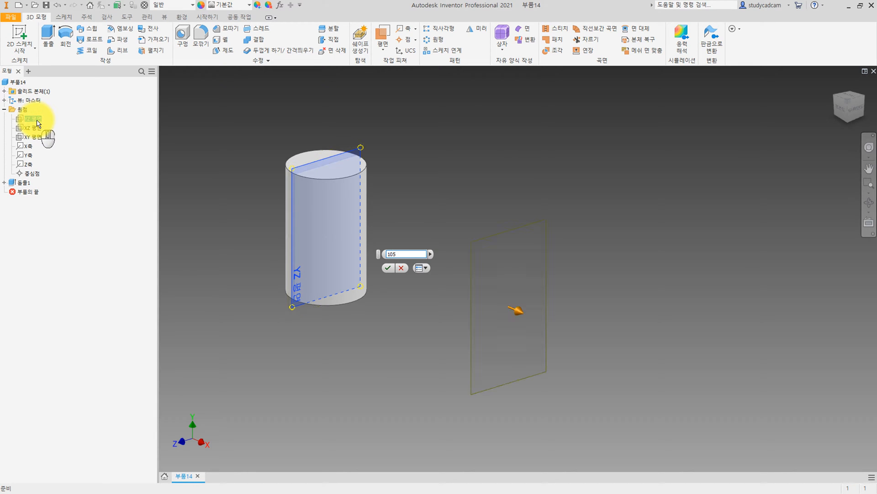
key(Return)
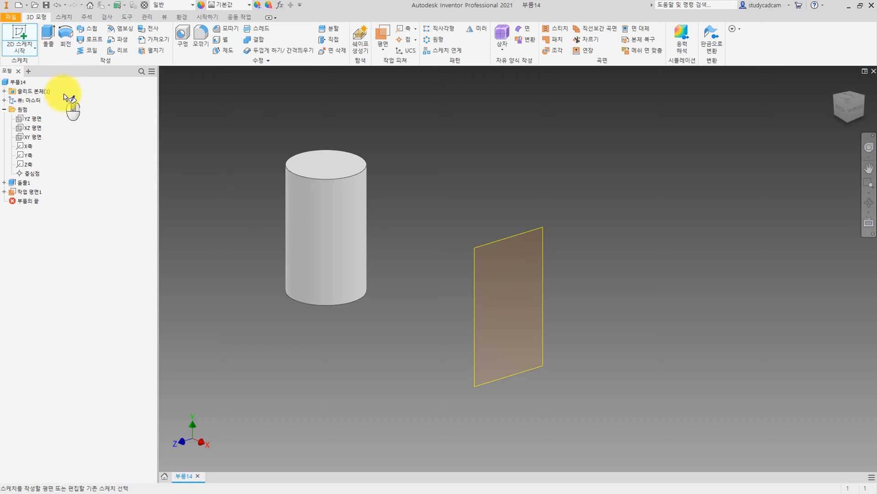
Start a sketch on the offset work plane and draw a rectangle about 24 mm wide in front of the cylinder.
click(535, 231)
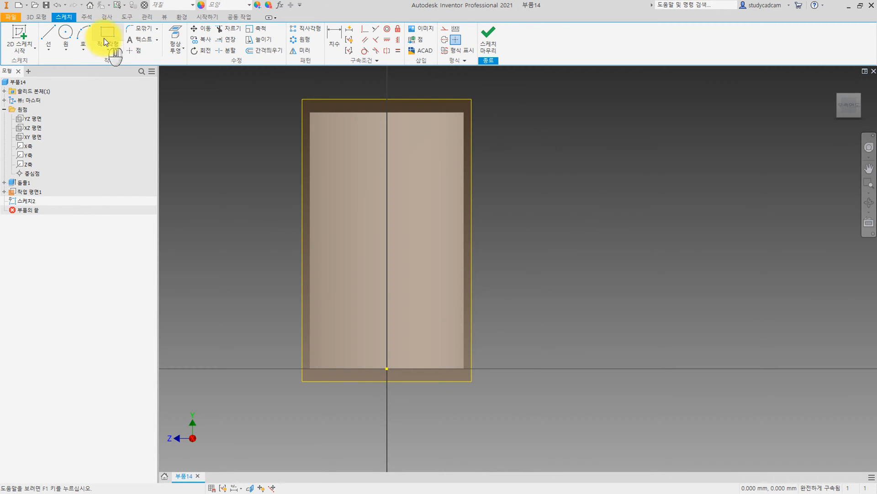
click(103, 37)
click(323, 190)
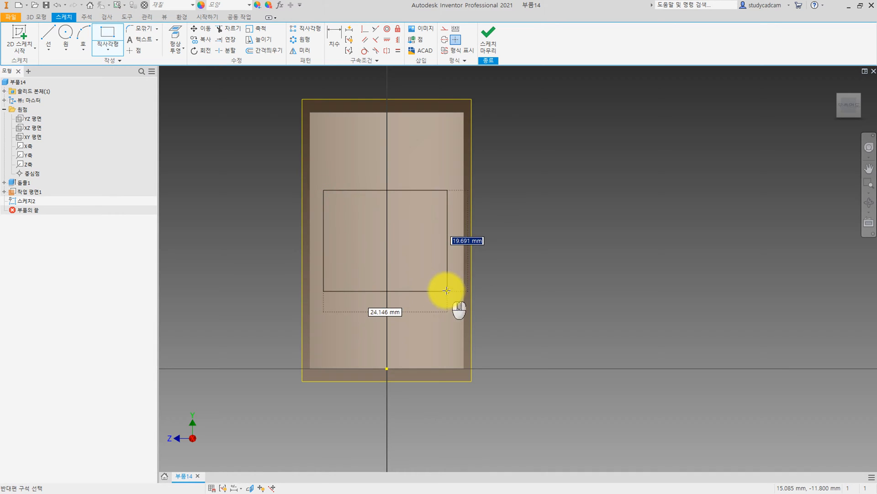
click(445, 311)
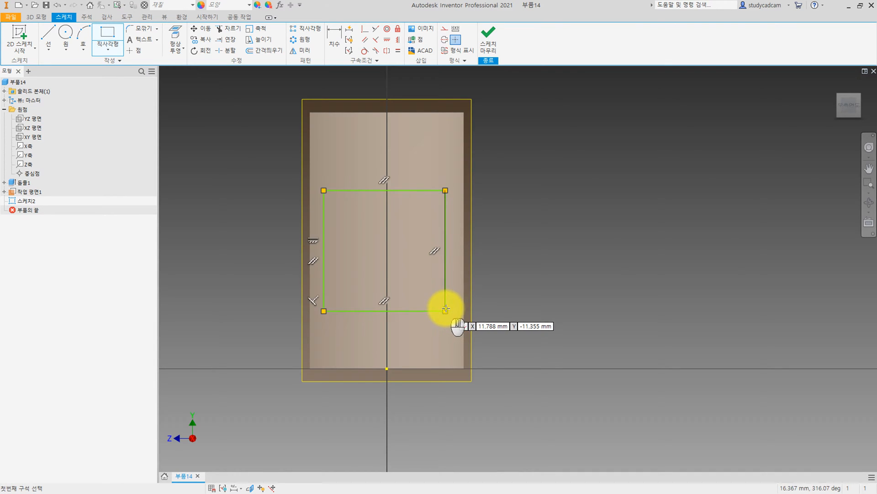
Draw a horizontal line across the full width of the rectangle, just below its upper edge.
click(48, 36)
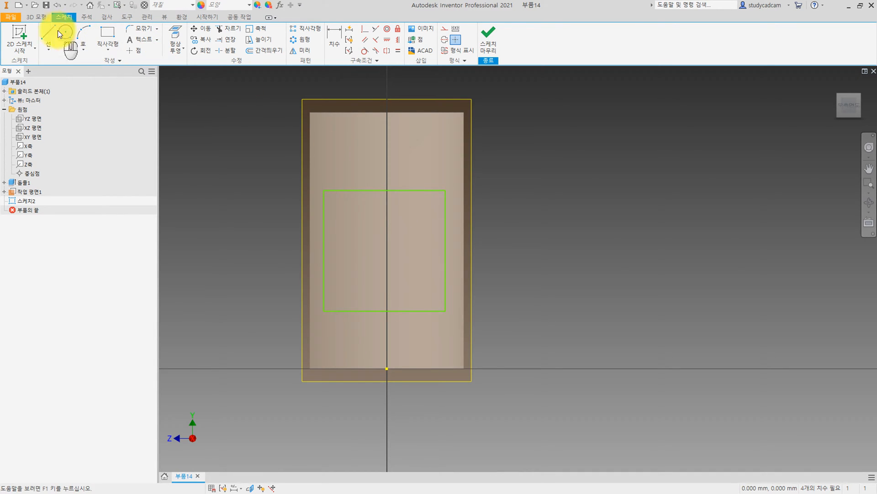
click(324, 210)
click(445, 210)
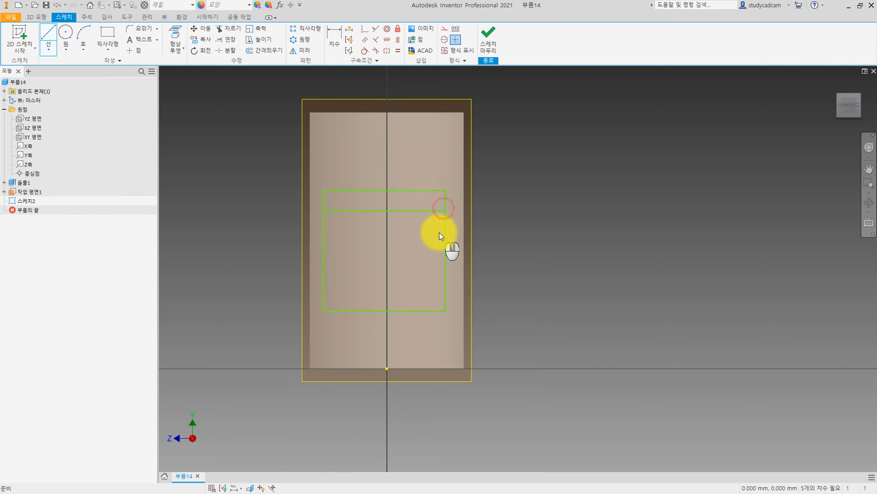
key(Escape)
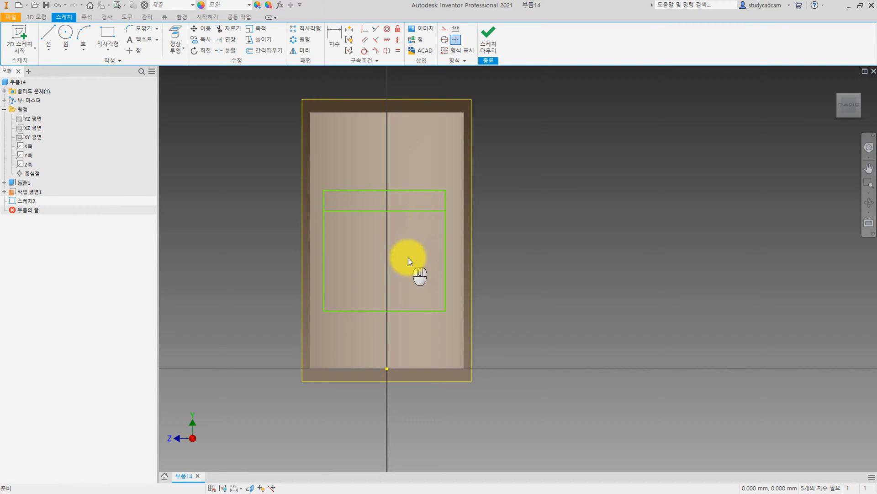
Dimension the rectangle's upper edge and set its width to 28 mm.
key(d)
click(416, 190)
click(411, 168)
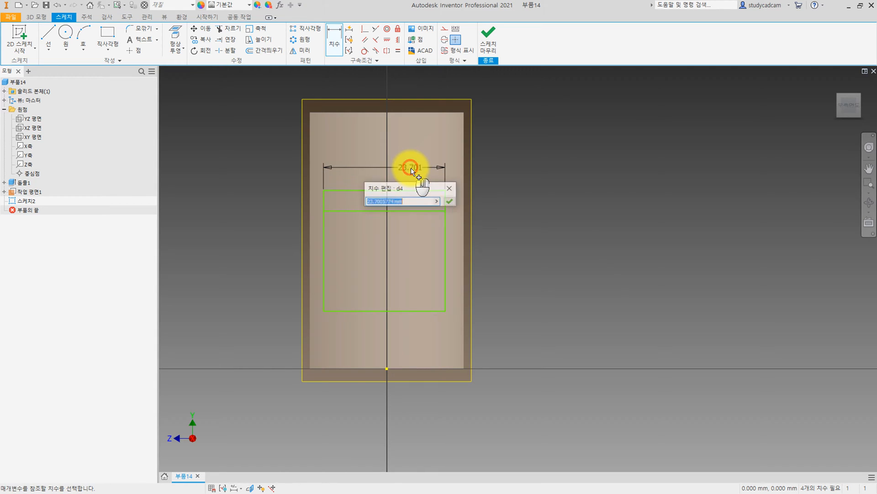
text(28)
key(Return)
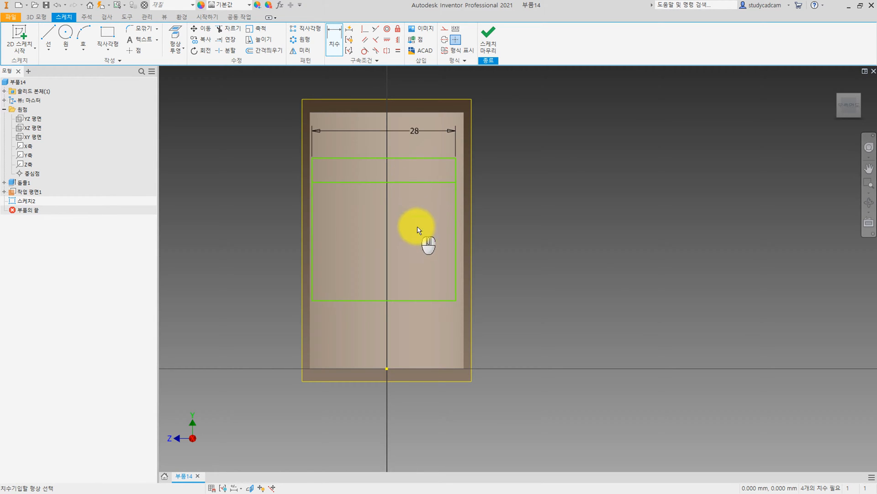
Centre the rectangle on the cylinder axis by applying a Horizontal constraint between its lower edge's midpoint and the origin.
right_click(417, 230)
click(436, 206)
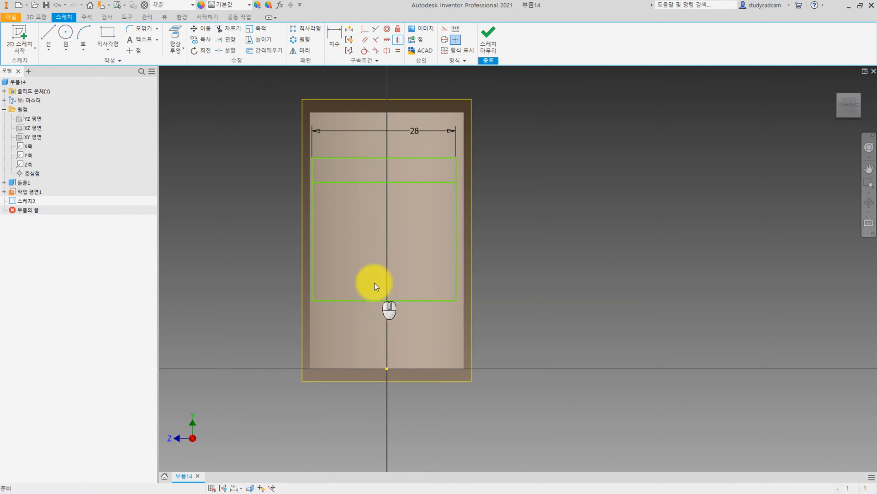
right_click(392, 265)
click(388, 295)
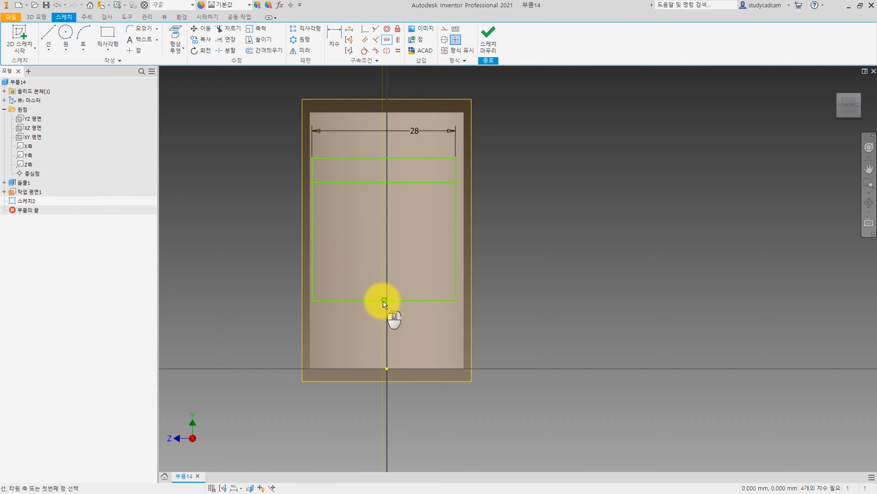
click(384, 301)
click(387, 369)
key(Escape)
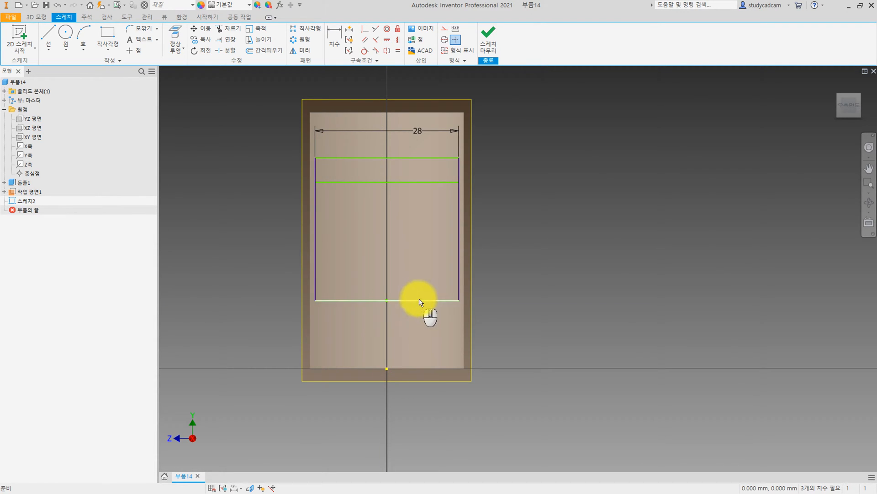
Move the rectangle's lower edge below the cylinder base and set the distance between them to 10 mm.
drag(417, 300, 408, 403)
key(d)
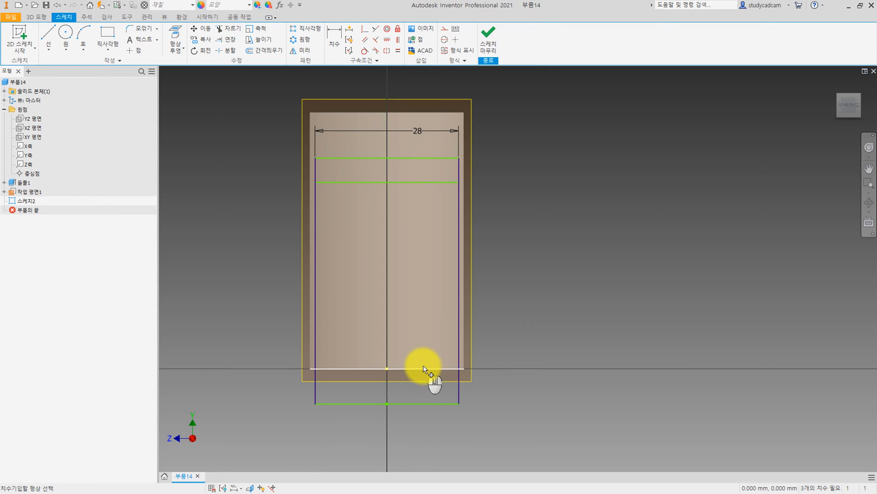
click(420, 368)
click(421, 404)
click(503, 393)
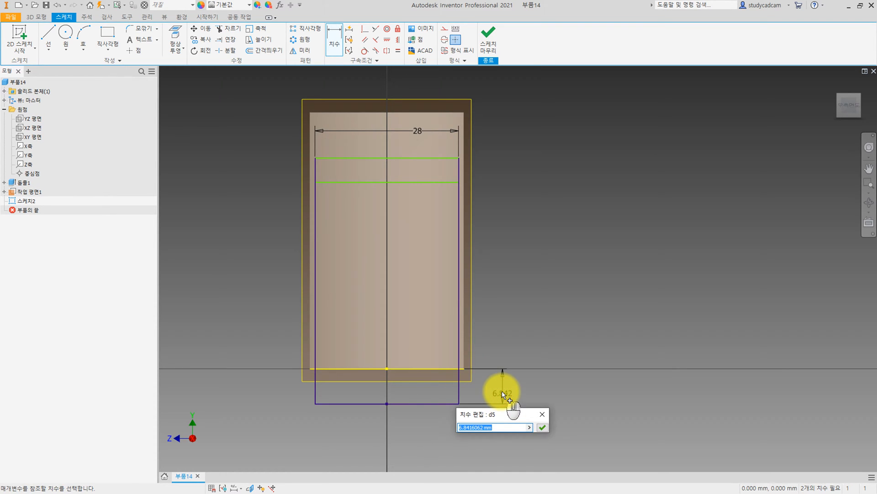
key(Return)
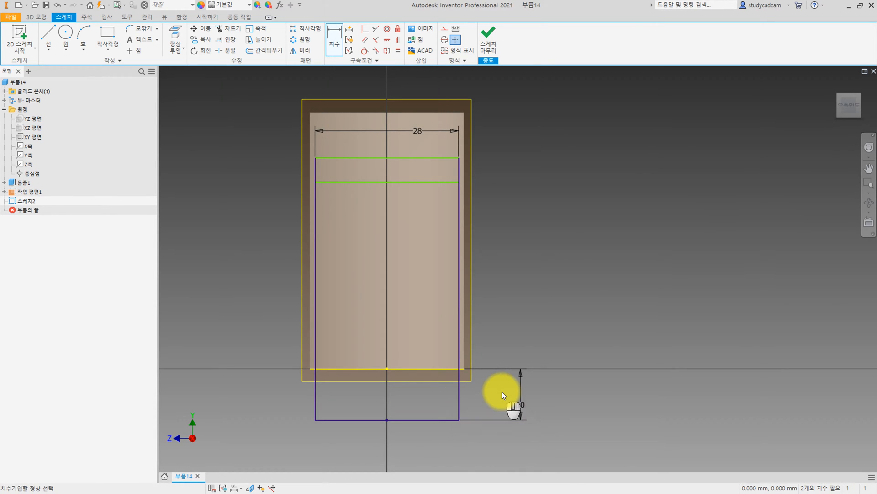
Dimension the rectangle's vertical side and set its height to 45 mm.
click(459, 293)
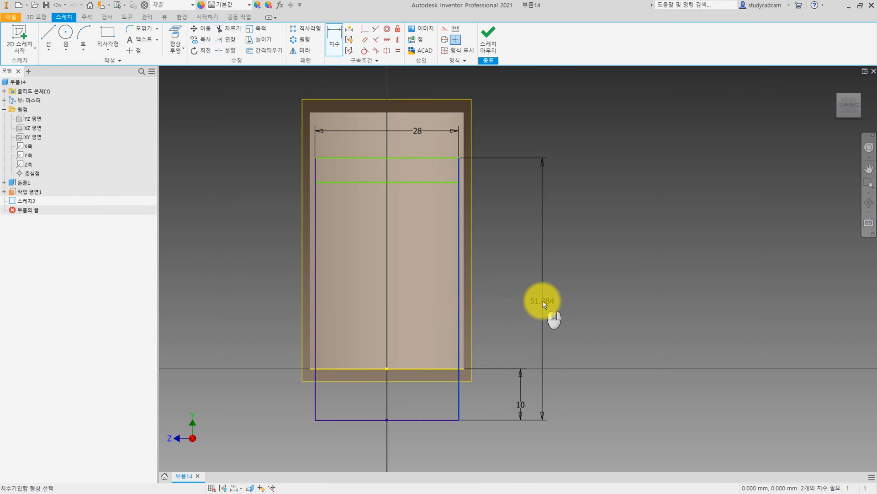
click(544, 301)
text(45)
key(Return)
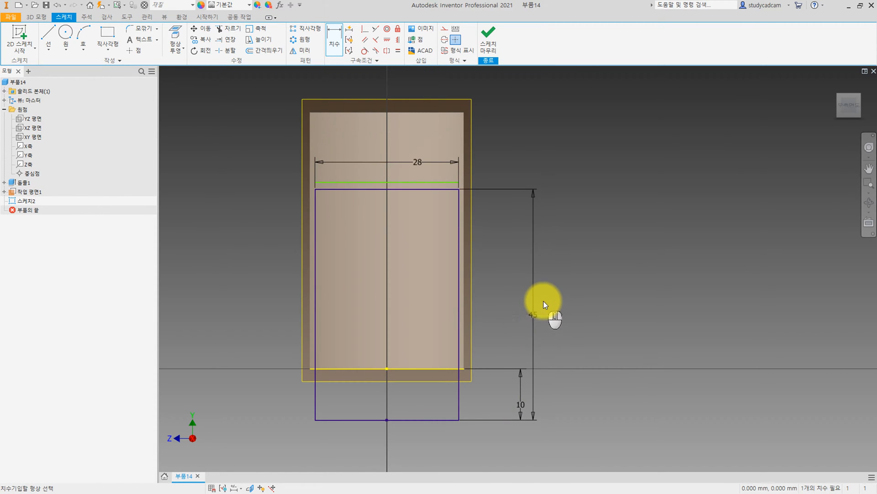
key(Escape)
Move the dividing line down inside the rectangle and set its distance from the upper edge to 10 mm.
drag(435, 184, 435, 224)
key(d)
click(435, 190)
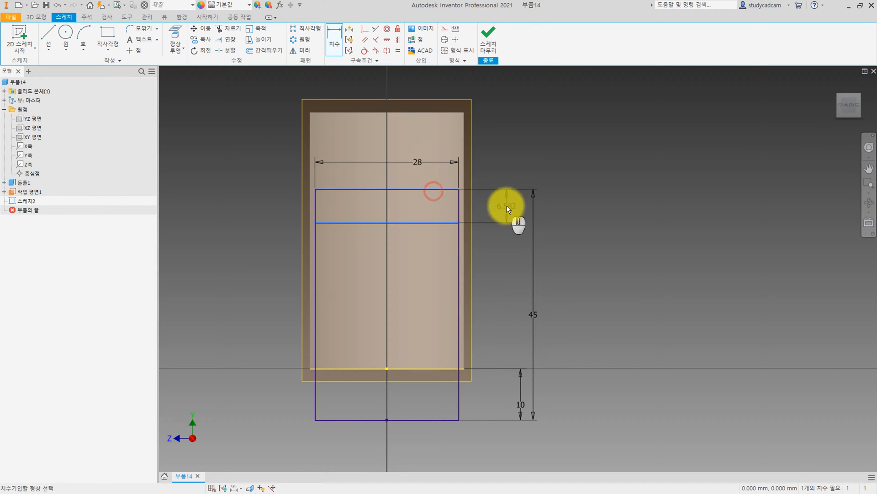
click(512, 210)
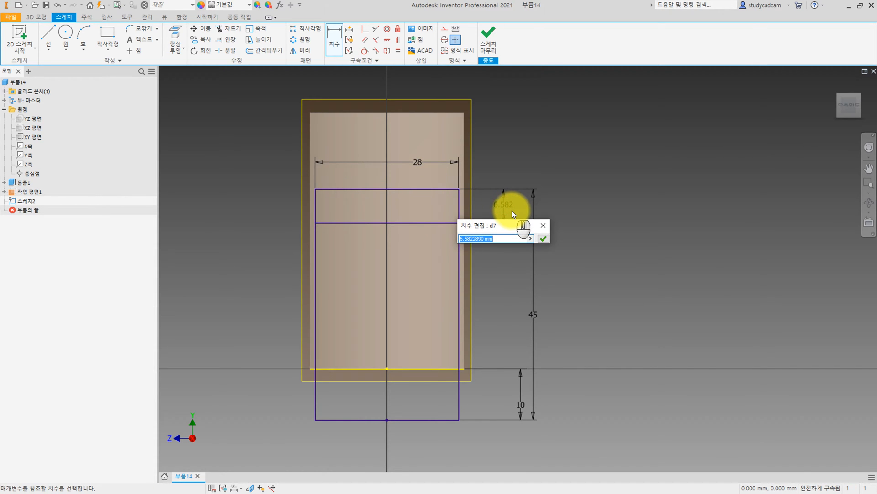
text(10)
key(Return)
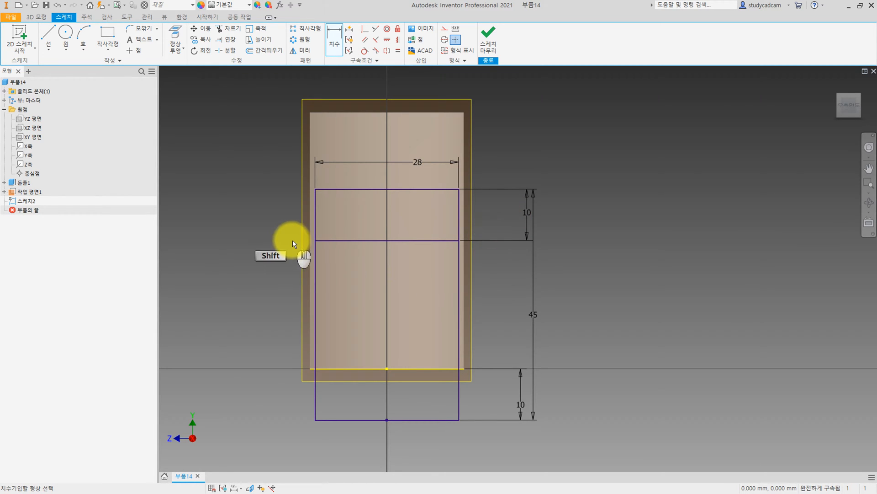
Sketch a circle about 8.9 mm in diameter on the vertical axis inside the rectangle, below the dividing line.
middle_drag(220, 264, 204, 234)
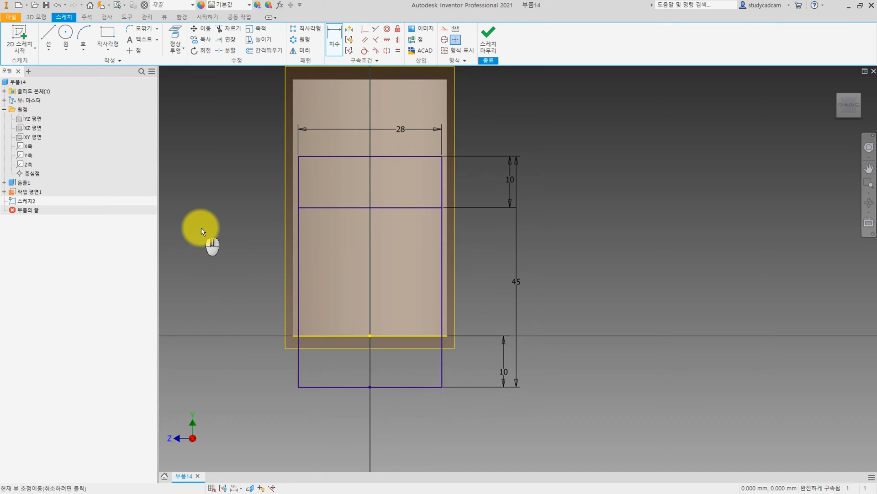
click(66, 36)
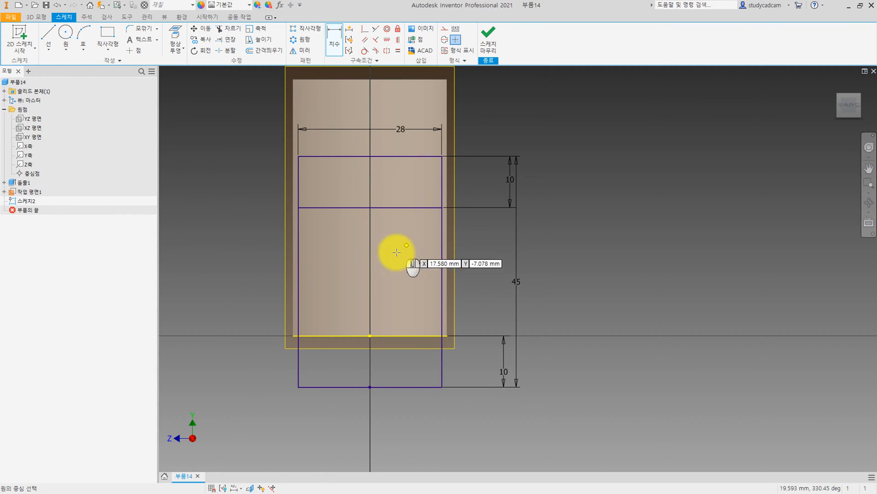
click(369, 279)
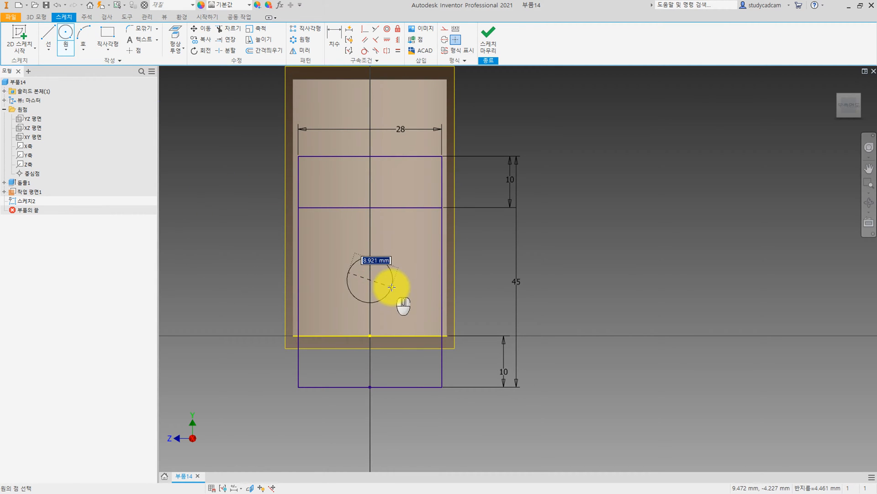
click(392, 287)
Dimension the circle's centre from the rectangle's lower edge and set the distance to 20 mm.
key(d)
click(370, 280)
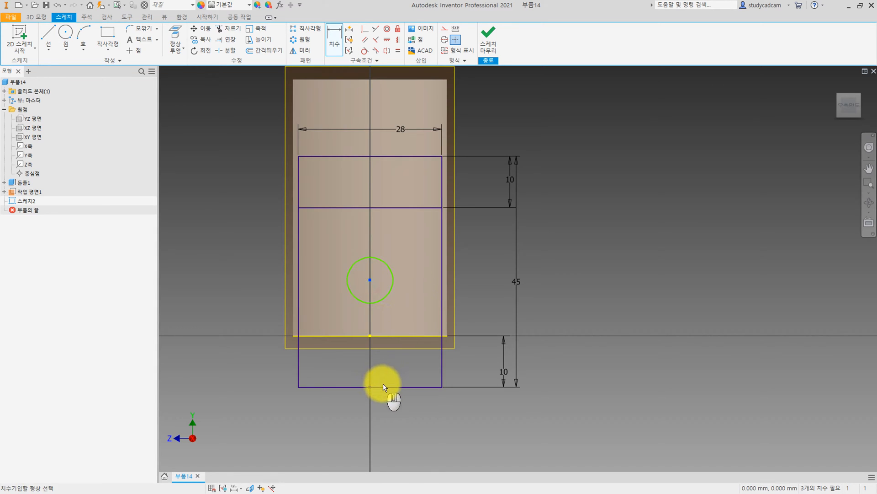
click(384, 386)
click(414, 349)
text(20)
key(Return)
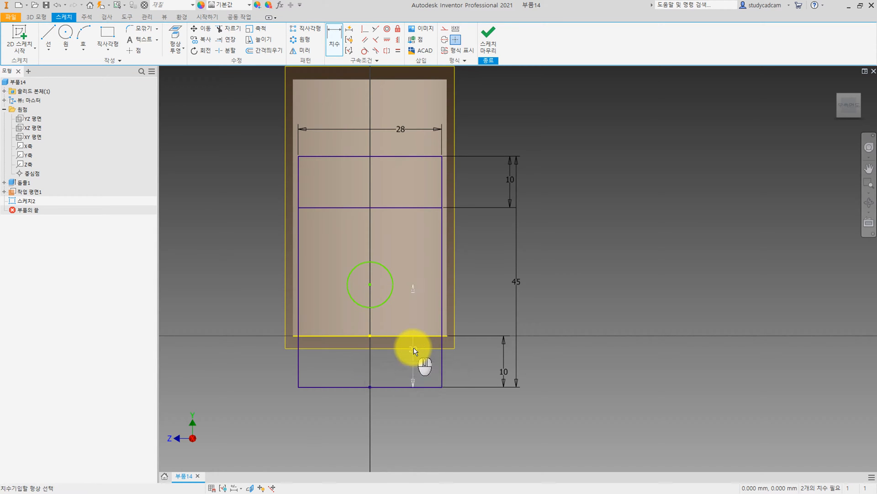
Dimension the circle and set its diameter to 12 mm.
click(392, 284)
click(402, 252)
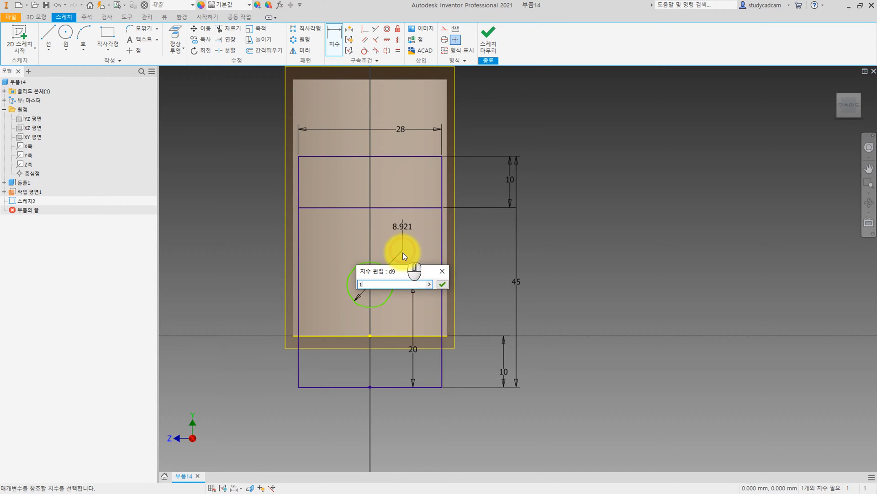
text(12)
key(Return)
Align the circle's centre with the origin using a Horizontal constraint and finish the sketch.
right_click(319, 254)
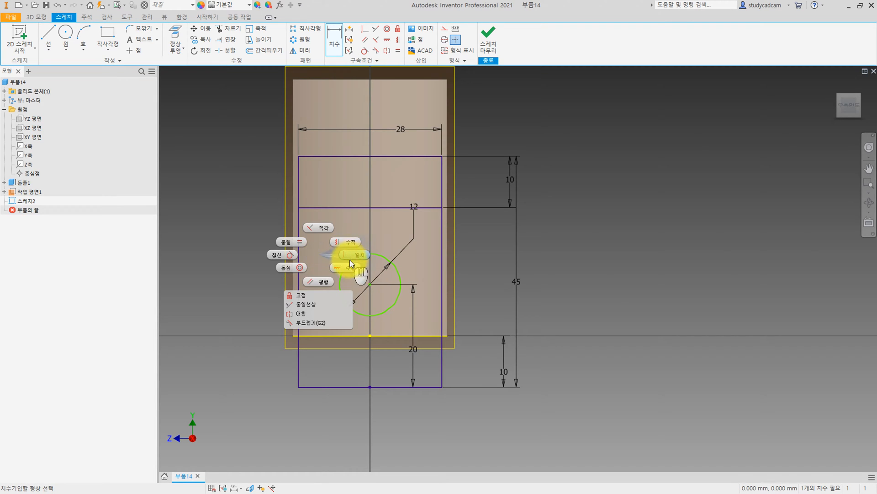
click(347, 265)
click(370, 286)
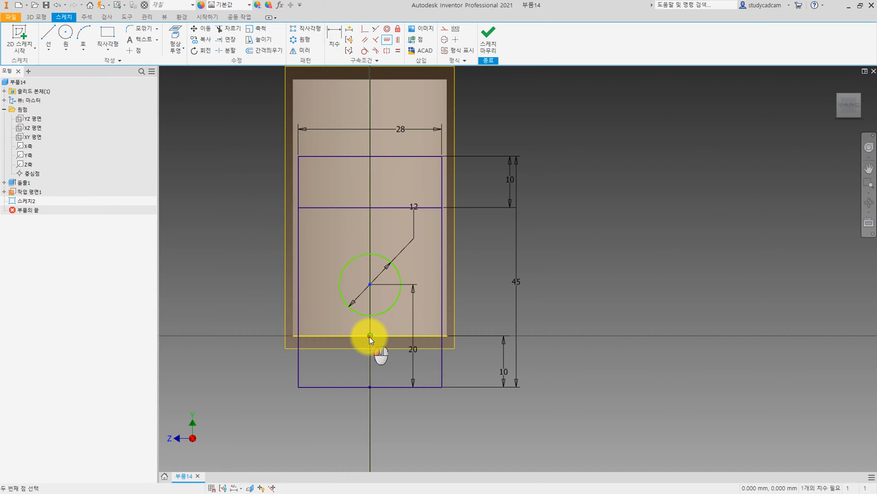
click(370, 336)
key(Escape)
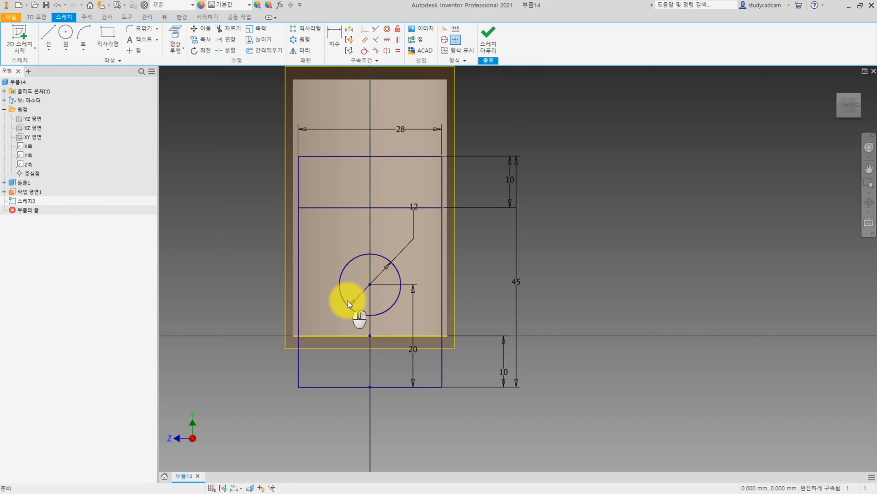
click(492, 34)
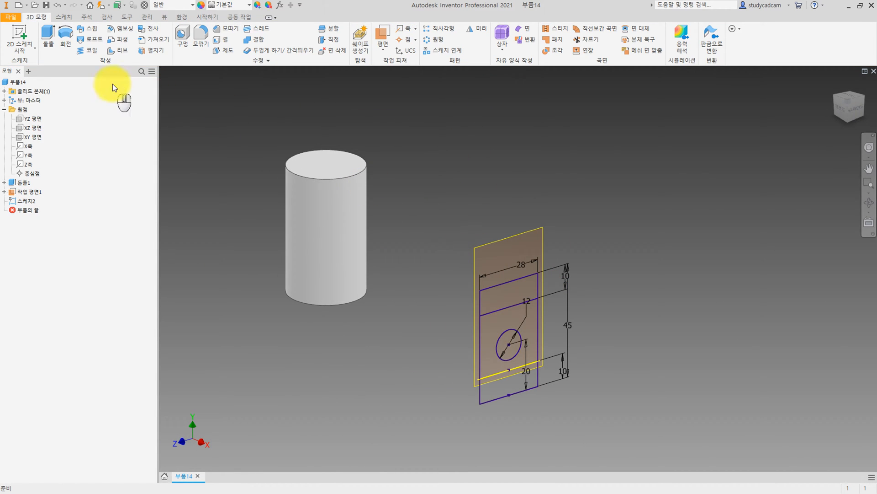
Extrude the narrow upper strip of the profile toward the cylinder, ending at the cylinder's side face, joined to the body.
click(48, 37)
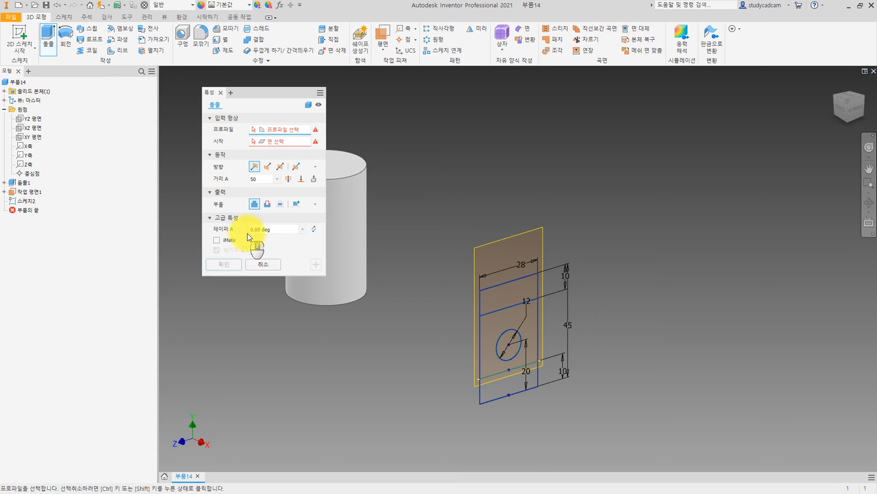
click(515, 293)
click(267, 167)
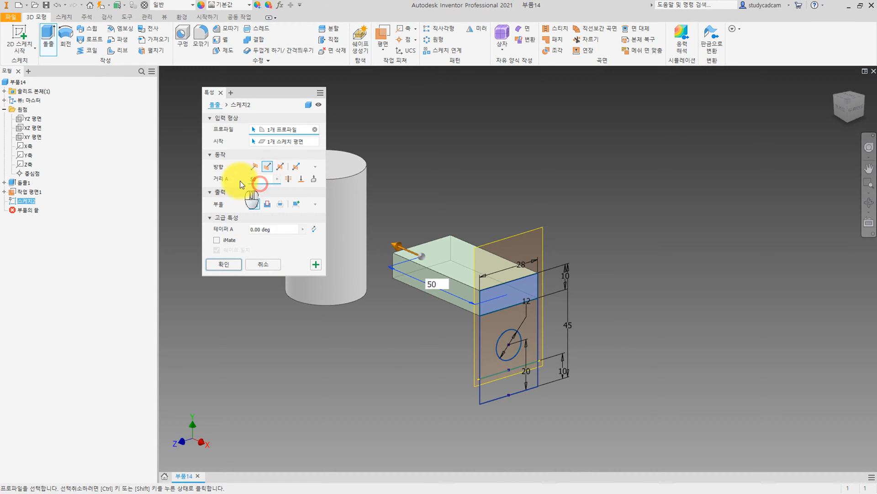
click(301, 179)
click(362, 237)
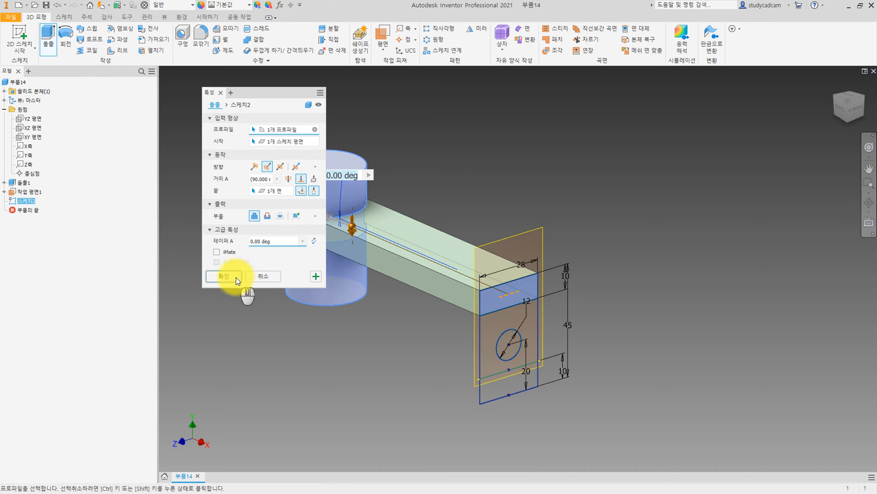
click(224, 276)
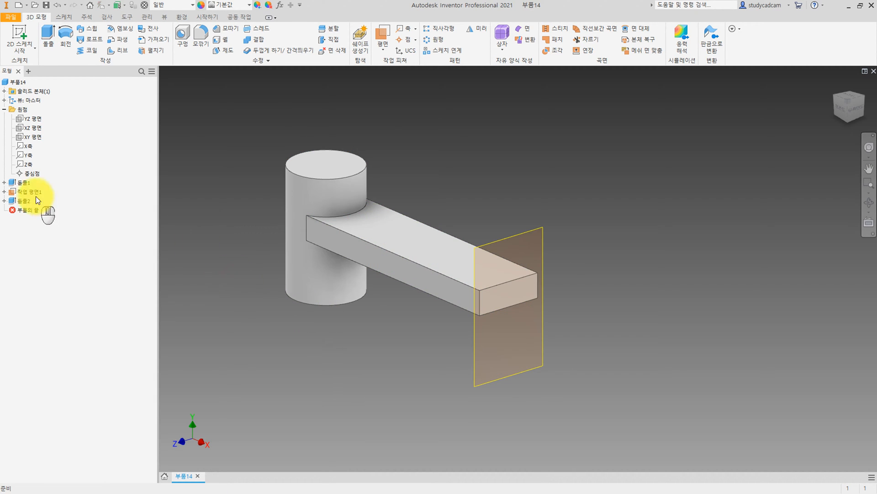
Turn on the visibility of the profile sketch used by the arm extrusion.
click(5, 201)
right_click(34, 212)
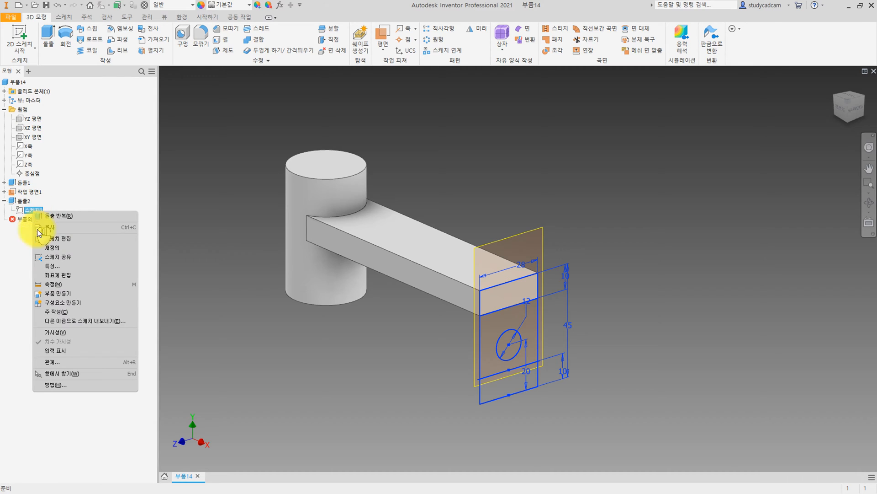
click(73, 334)
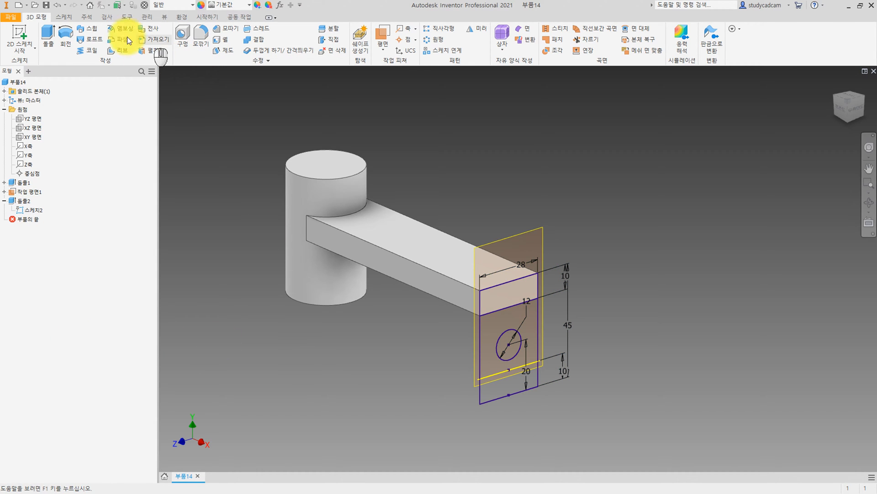
Extrude the upper strip and the region around the circle 10 mm toward the cylinder as a Join, and hide the shared sketch.
click(49, 34)
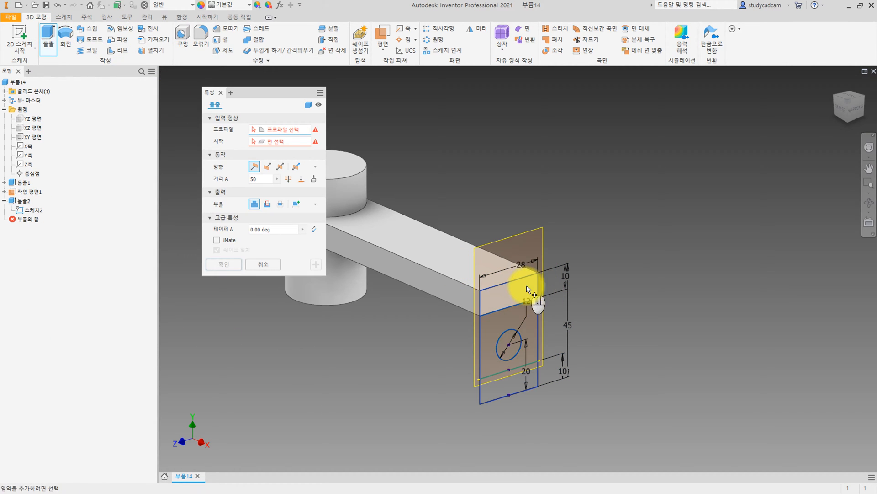
click(524, 291)
click(488, 328)
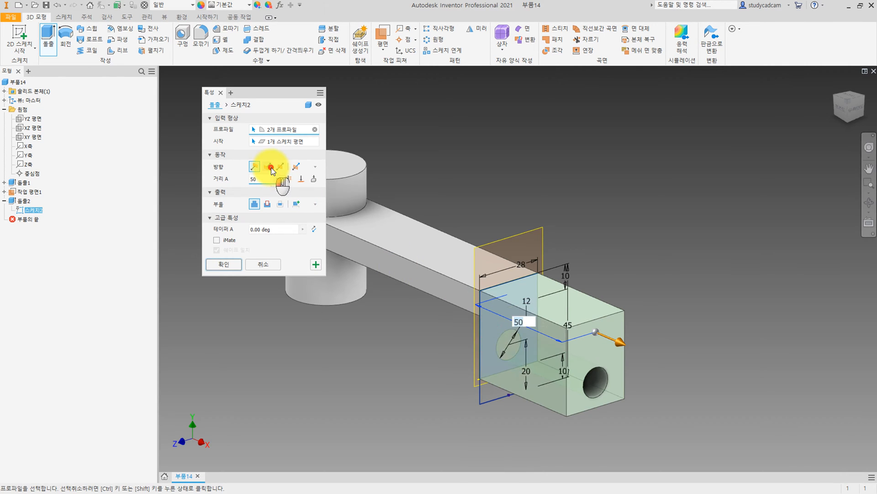
click(267, 167)
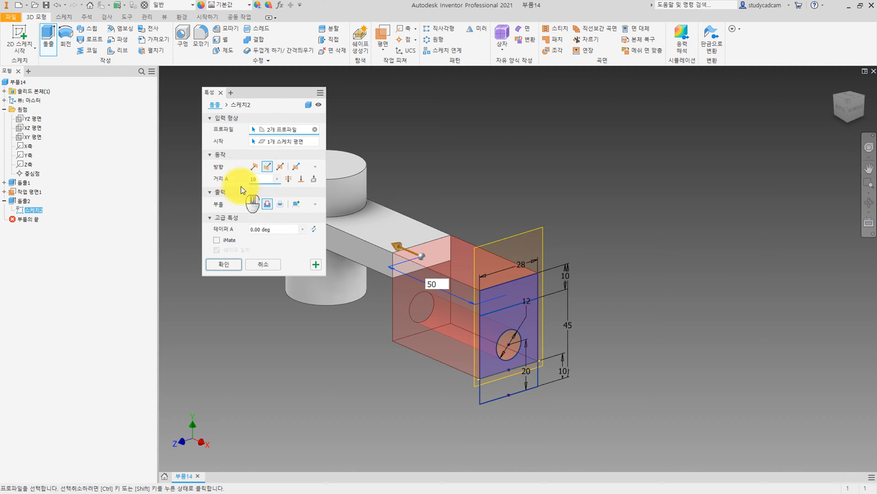
click(256, 203)
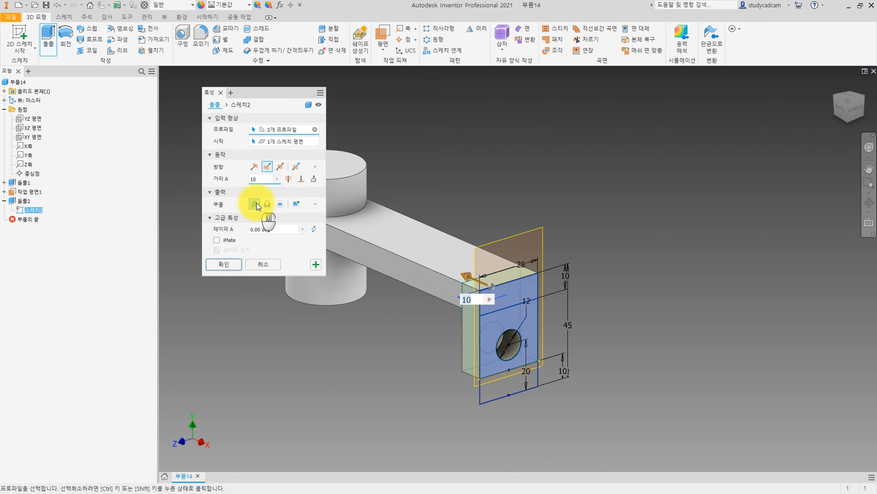
click(223, 264)
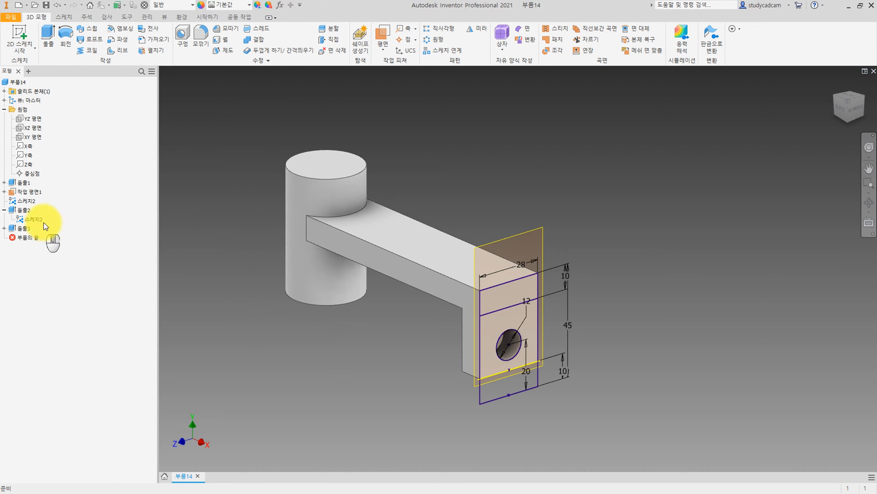
right_click(37, 219)
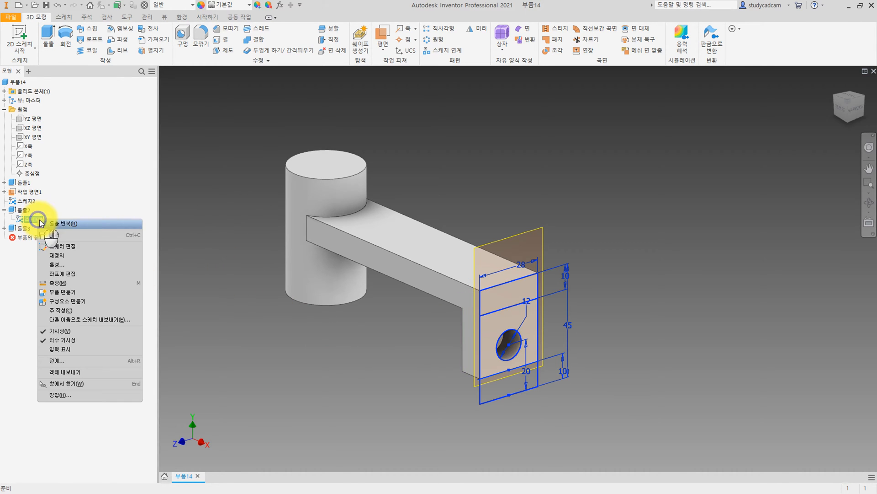
click(68, 331)
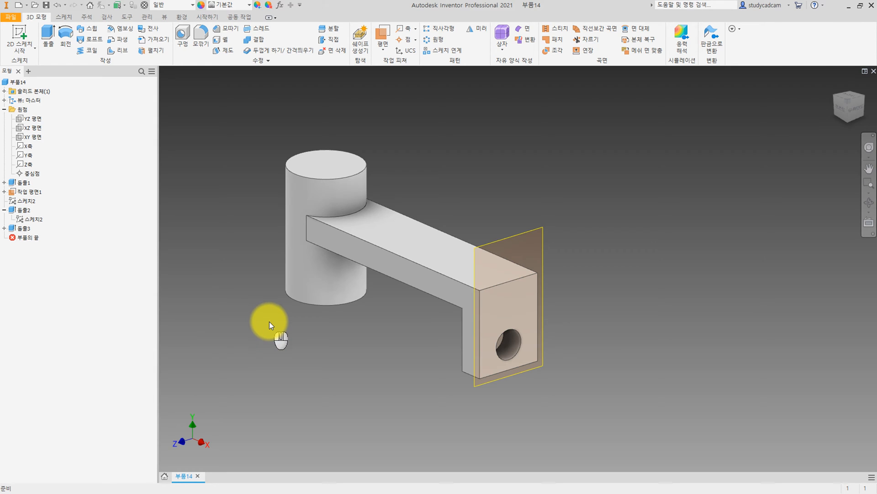
Start a sketch on the arm's top face and place a point near its free end.
click(34, 34)
click(404, 262)
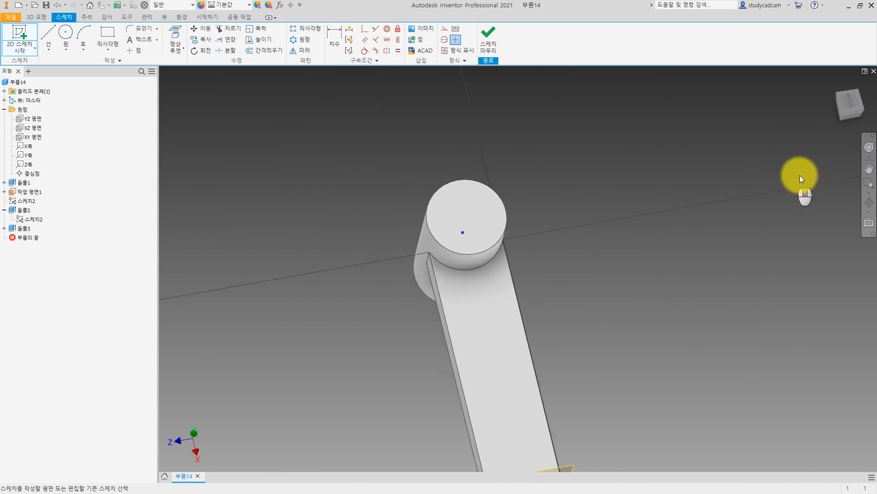
click(856, 86)
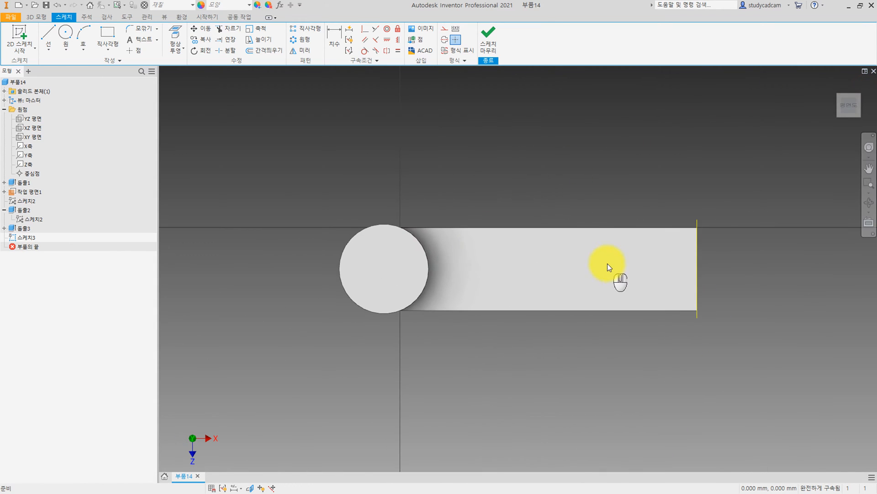
middle_drag(608, 264, 415, 263)
click(134, 50)
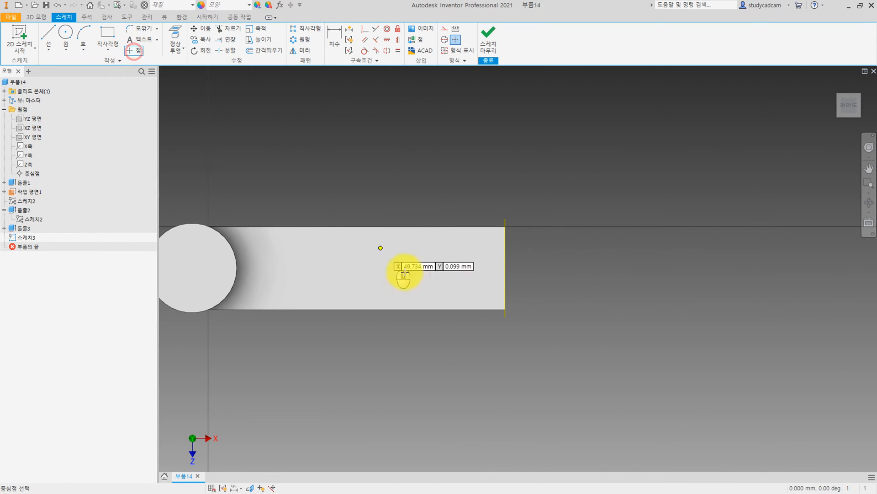
click(419, 273)
Dimension the point from the arm's end edge and set the distance to 30 mm.
key(d)
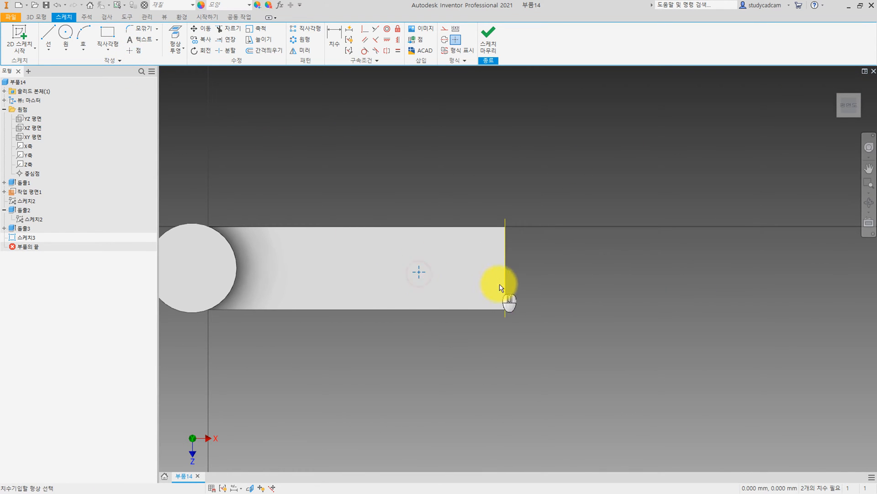
click(502, 287)
click(475, 359)
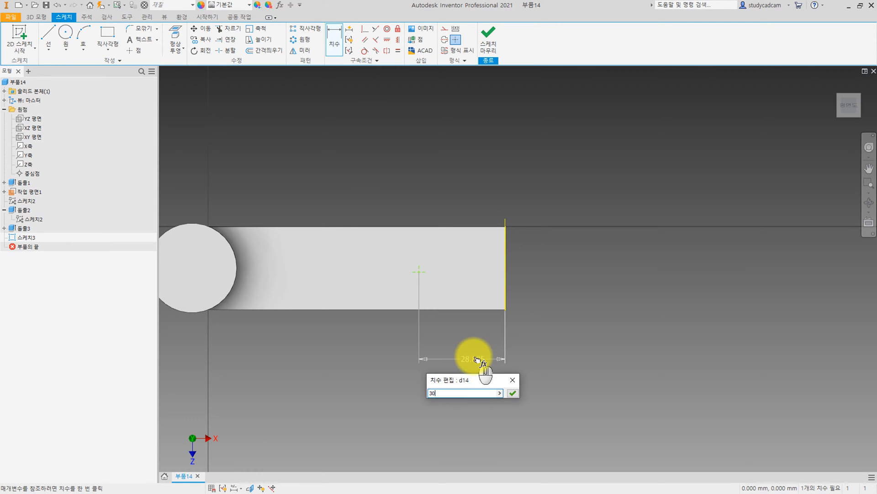
key(Return)
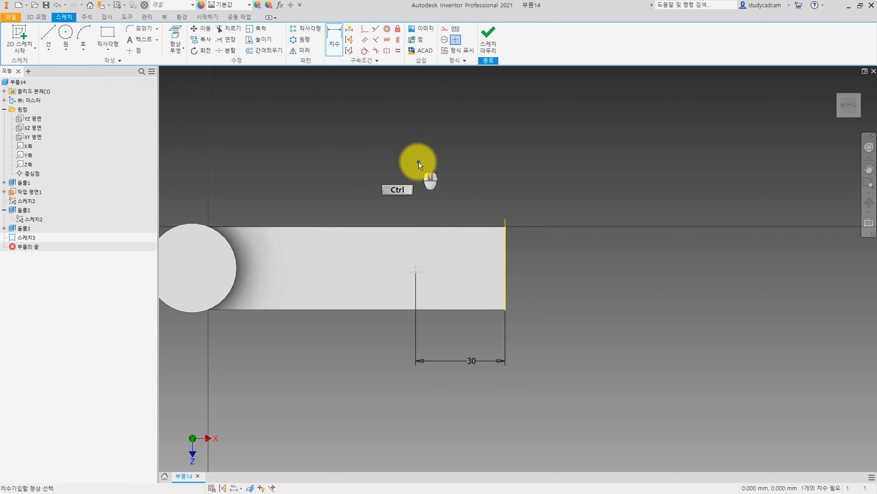
Centre the point across the arm's width with a Horizontal constraint to the end edge's midpoint.
ctrl+right_click(419, 162)
click(438, 151)
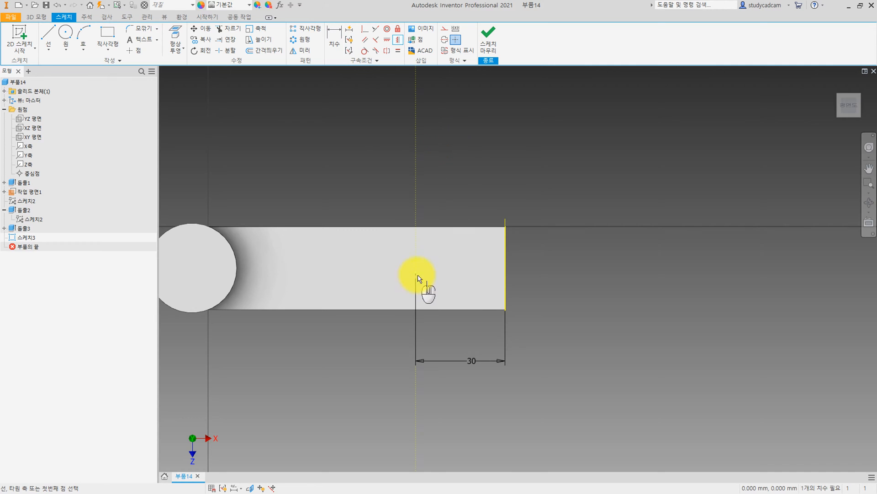
ctrl+right_click(418, 197)
click(441, 213)
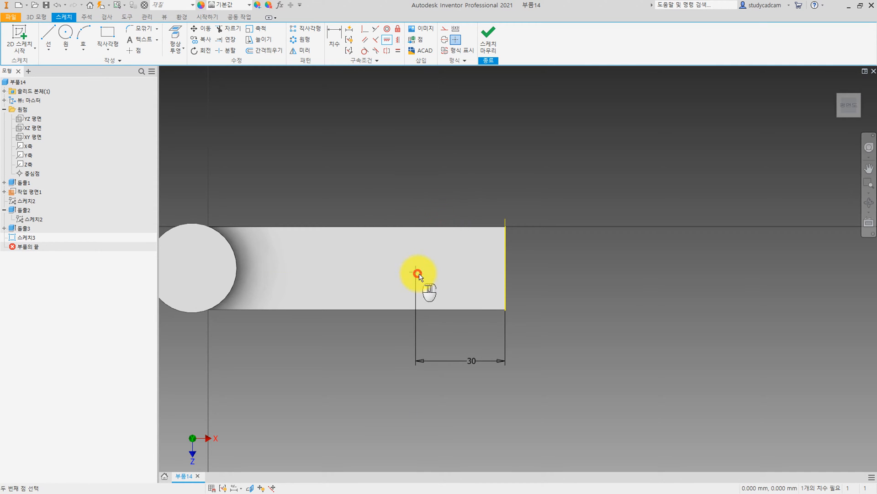
click(506, 268)
key(Escape)
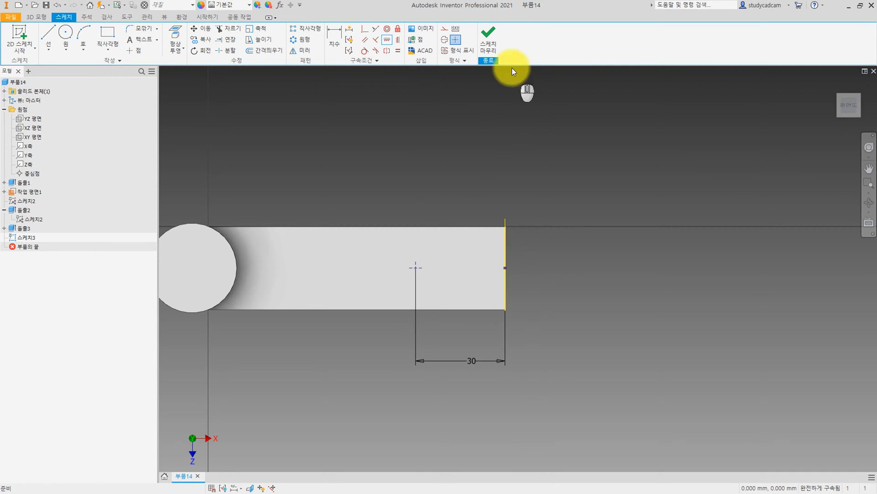
Finish the sketch and create a simple Through All hole at the sketch point on the arm.
click(496, 35)
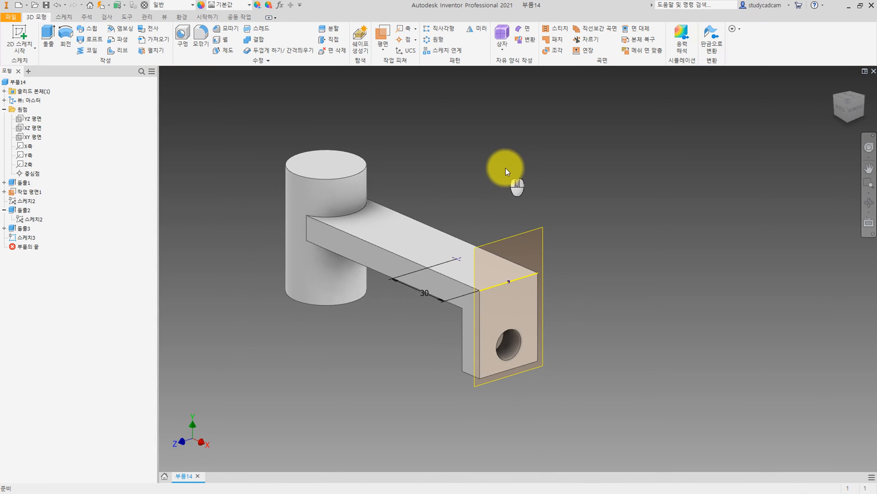
click(182, 36)
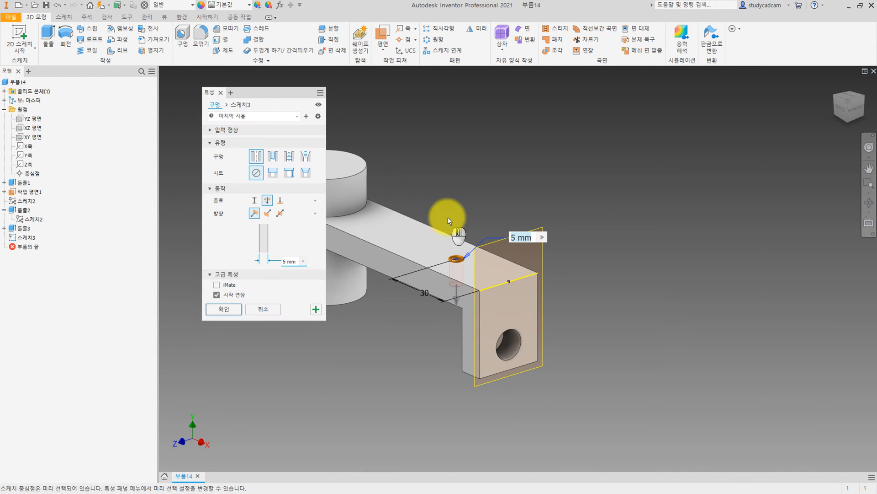
click(226, 307)
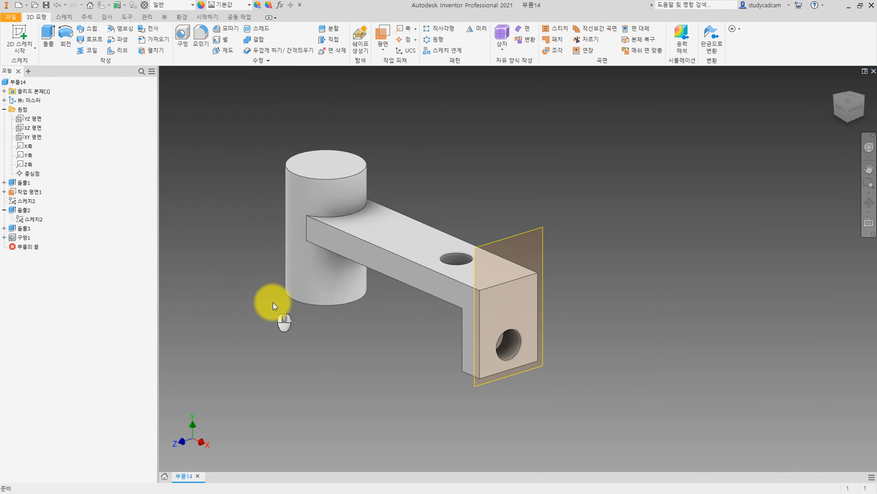
Hide the work plane at the end plate's outer face.
middle_drag(245, 270, 237, 304)
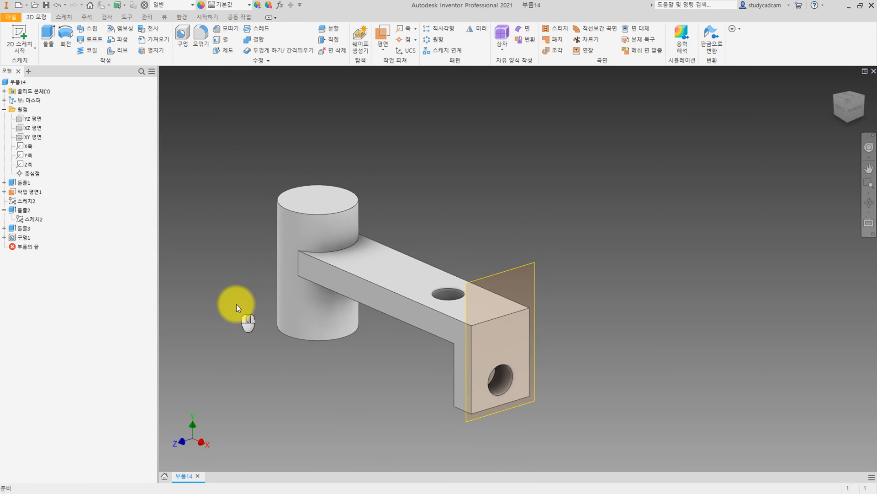
right_click(31, 191)
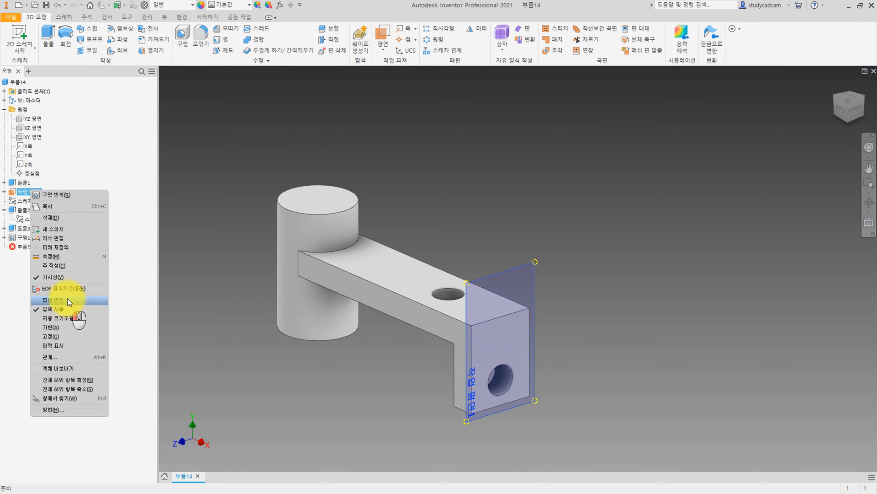
click(61, 278)
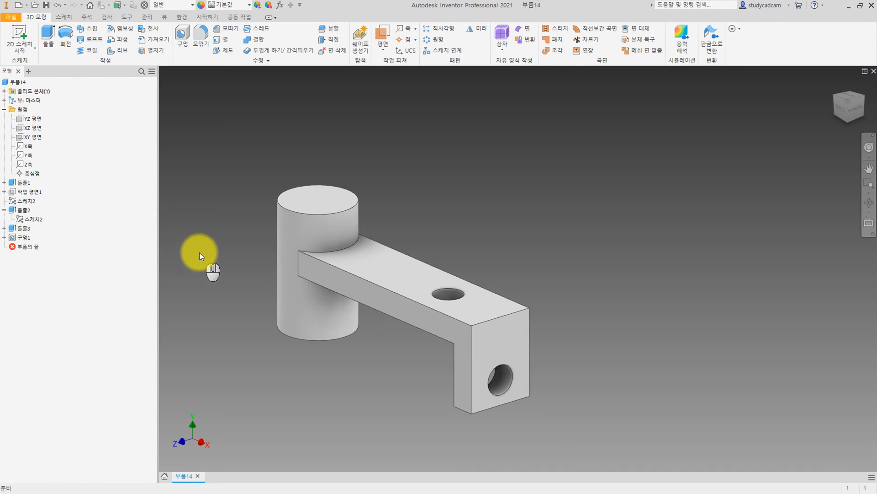
Create a simple 14 mm Through All hole on the cylinder's top face, concentric with its circular edge.
click(185, 38)
click(334, 191)
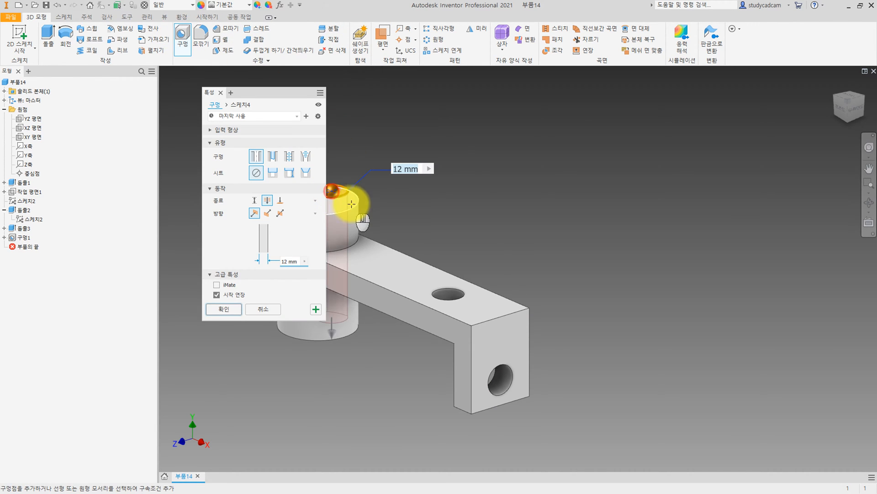
click(353, 206)
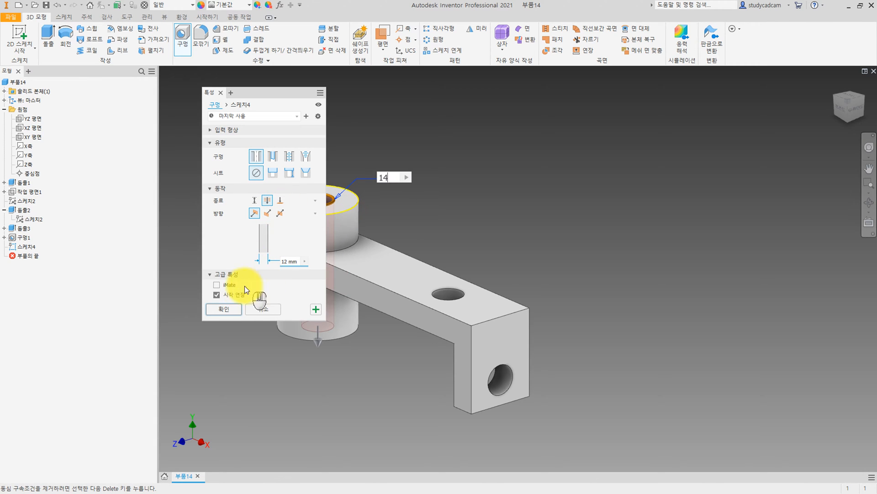
click(216, 313)
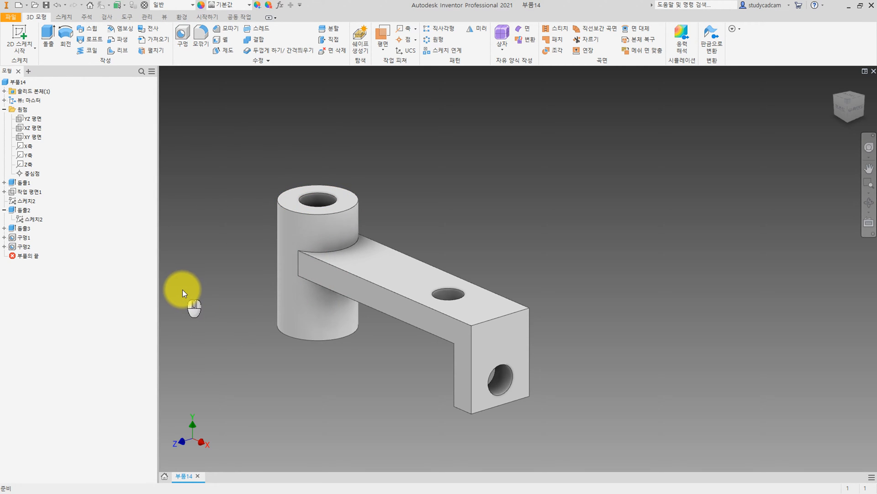
Start a Fillet with 1 mm radius on the upper and lower curved edges where the arm meets the cylinder.
click(206, 29)
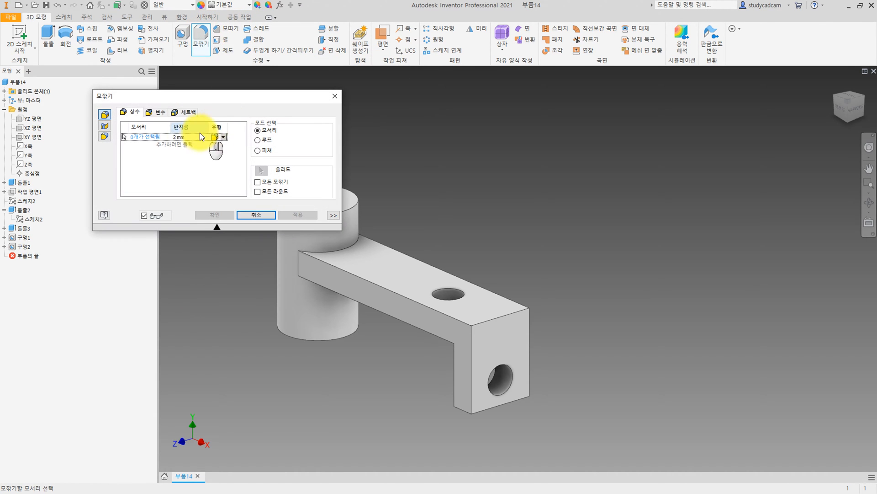
text(1)
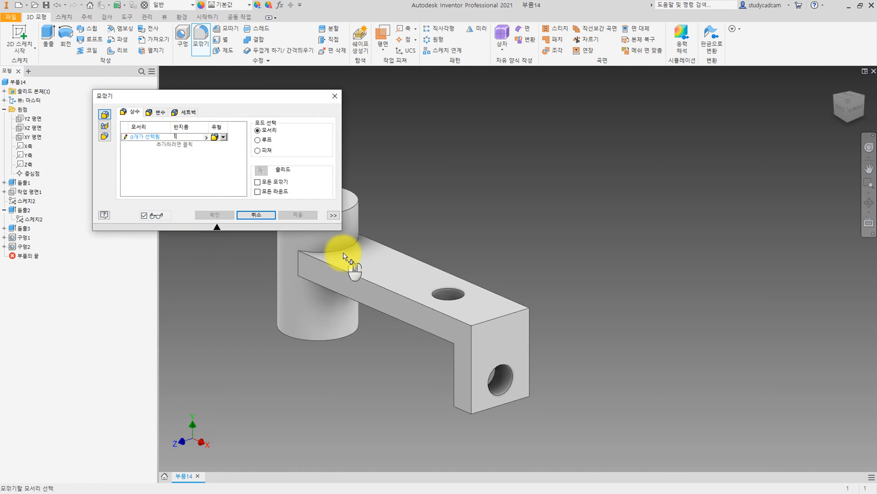
click(348, 264)
shift+middle_drag(349, 264, 344, 239)
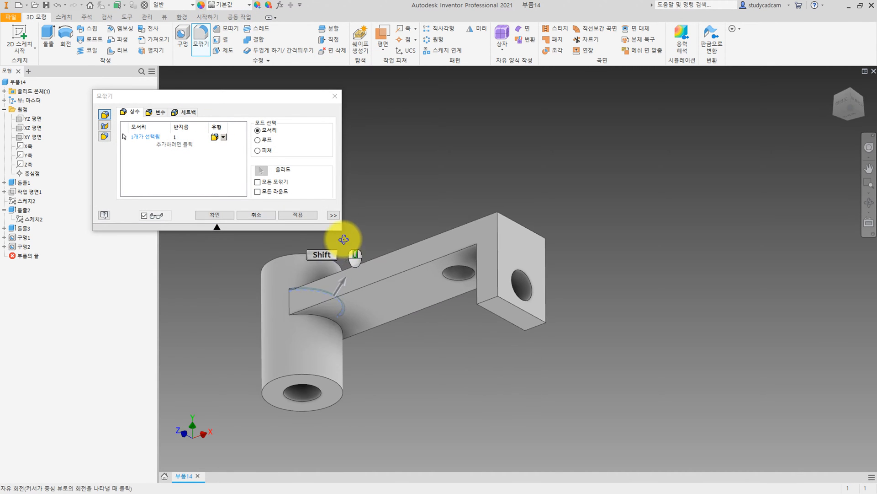
click(334, 326)
Add a 3 mm radius set for the inner corner edge between the arm and end plate, and complete the fillet.
click(172, 145)
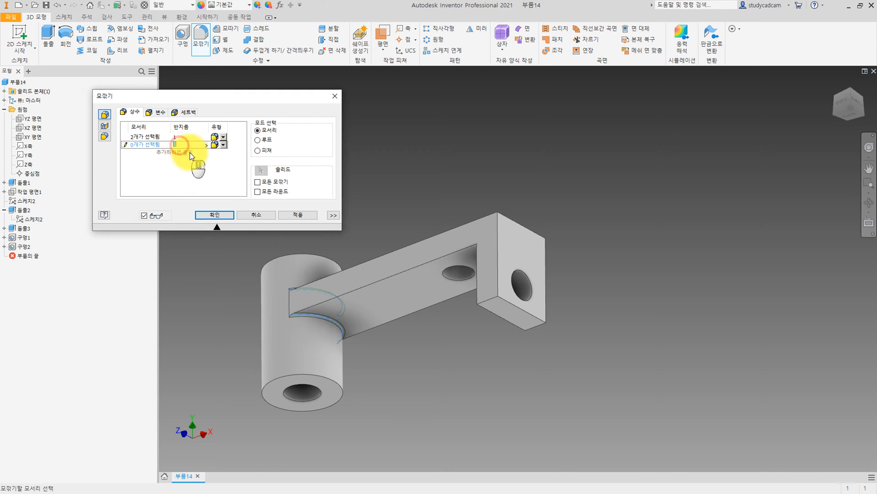
shift+middle_drag(337, 259, 505, 254)
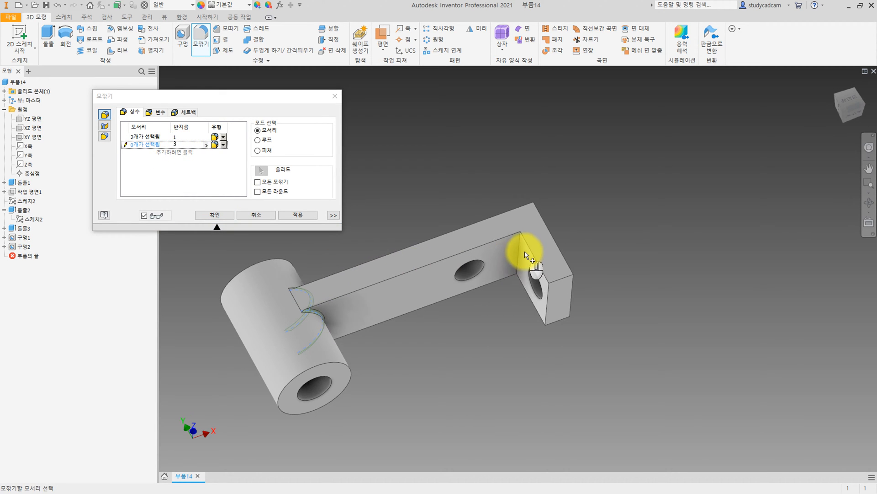
click(521, 254)
shift+middle_drag(482, 218, 348, 228)
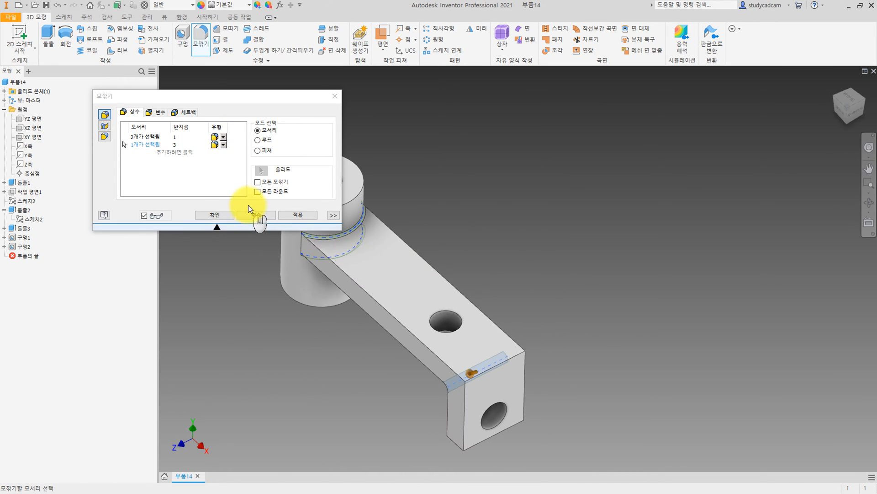
click(222, 215)
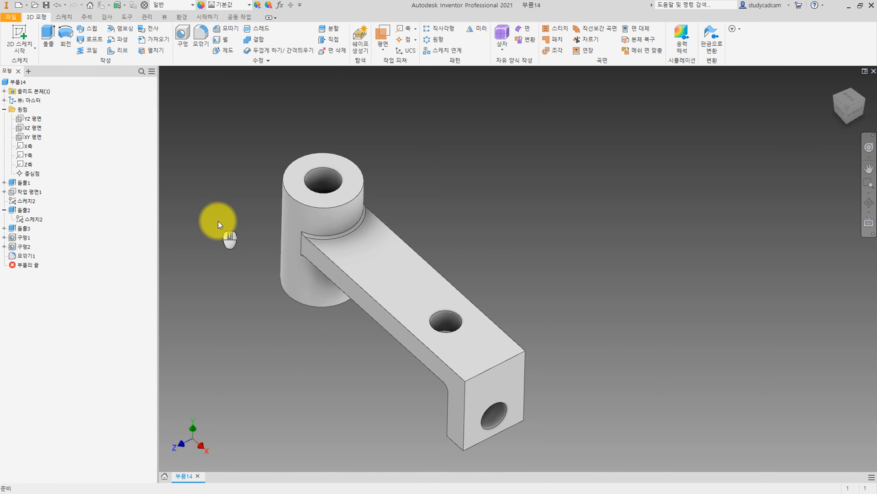
click(848, 109)
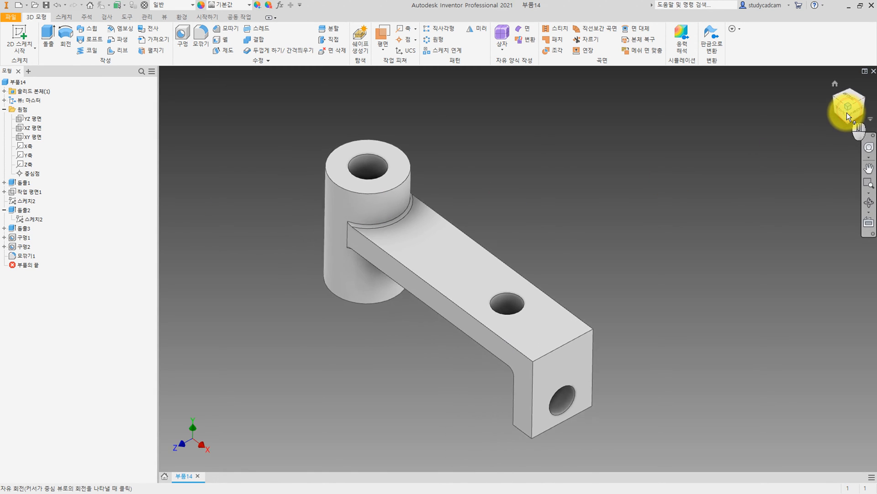